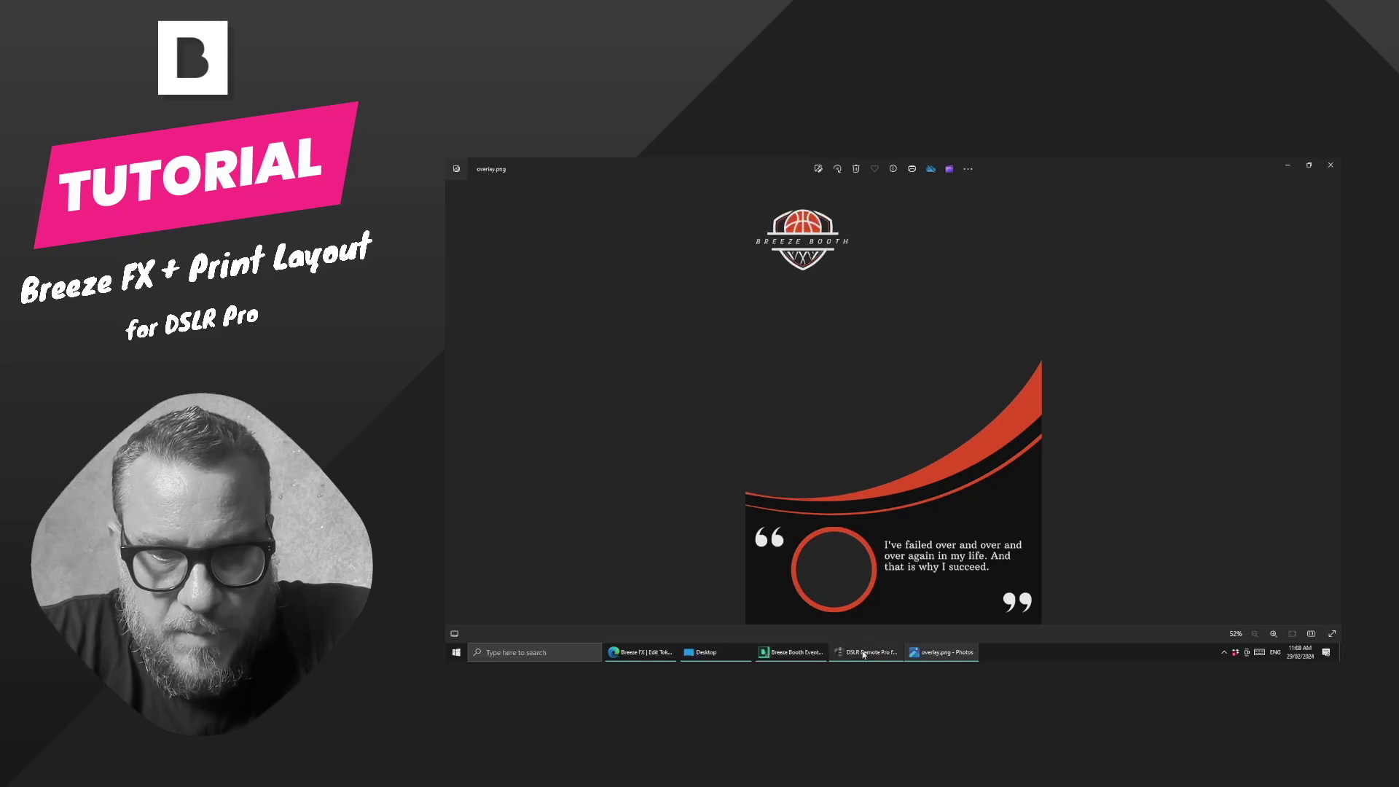
Step: Switch from the Photos viewer to the Breeze FX Edit Token page in the browser
click(644, 653)
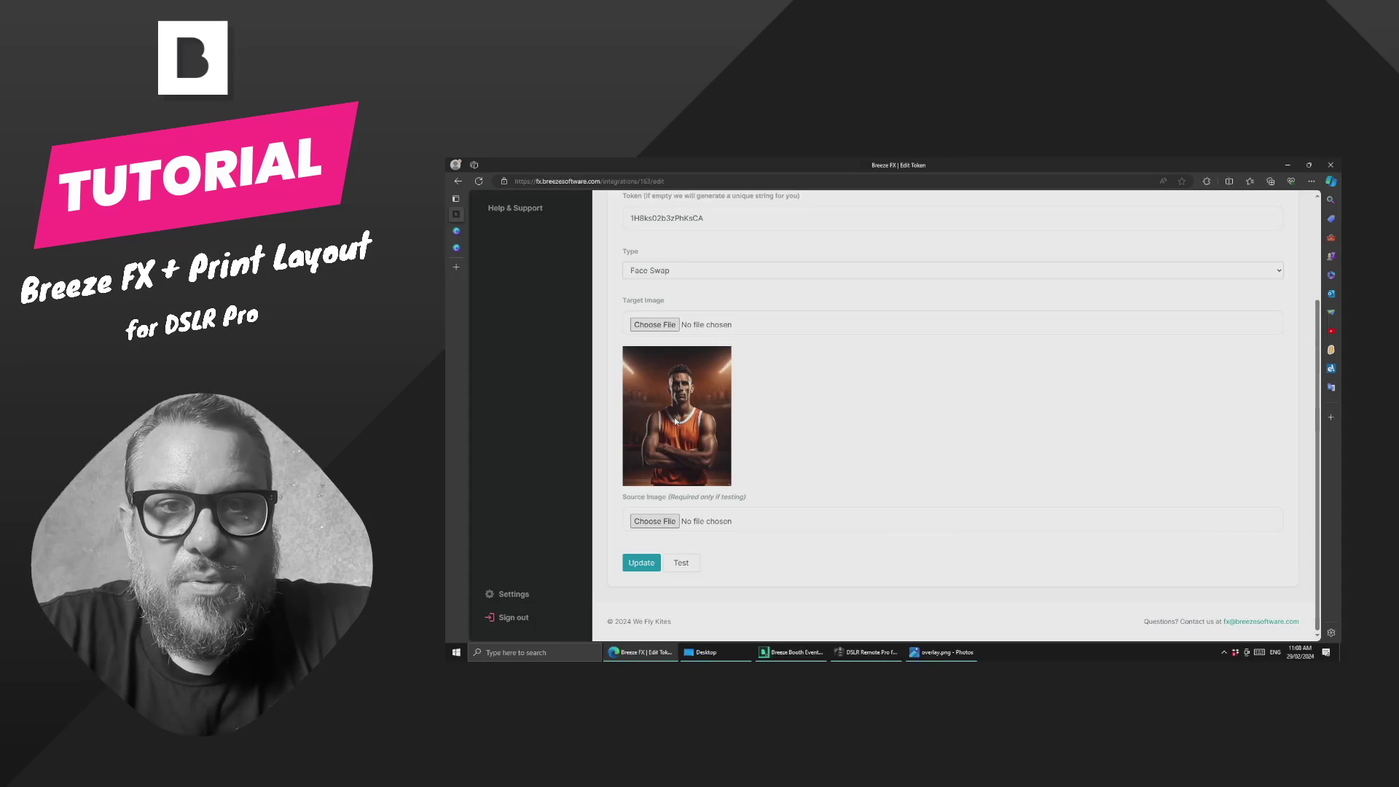
Step: Open the custom print layout editor and disable the PLAY BALL ALL DAY caption
click(868, 653)
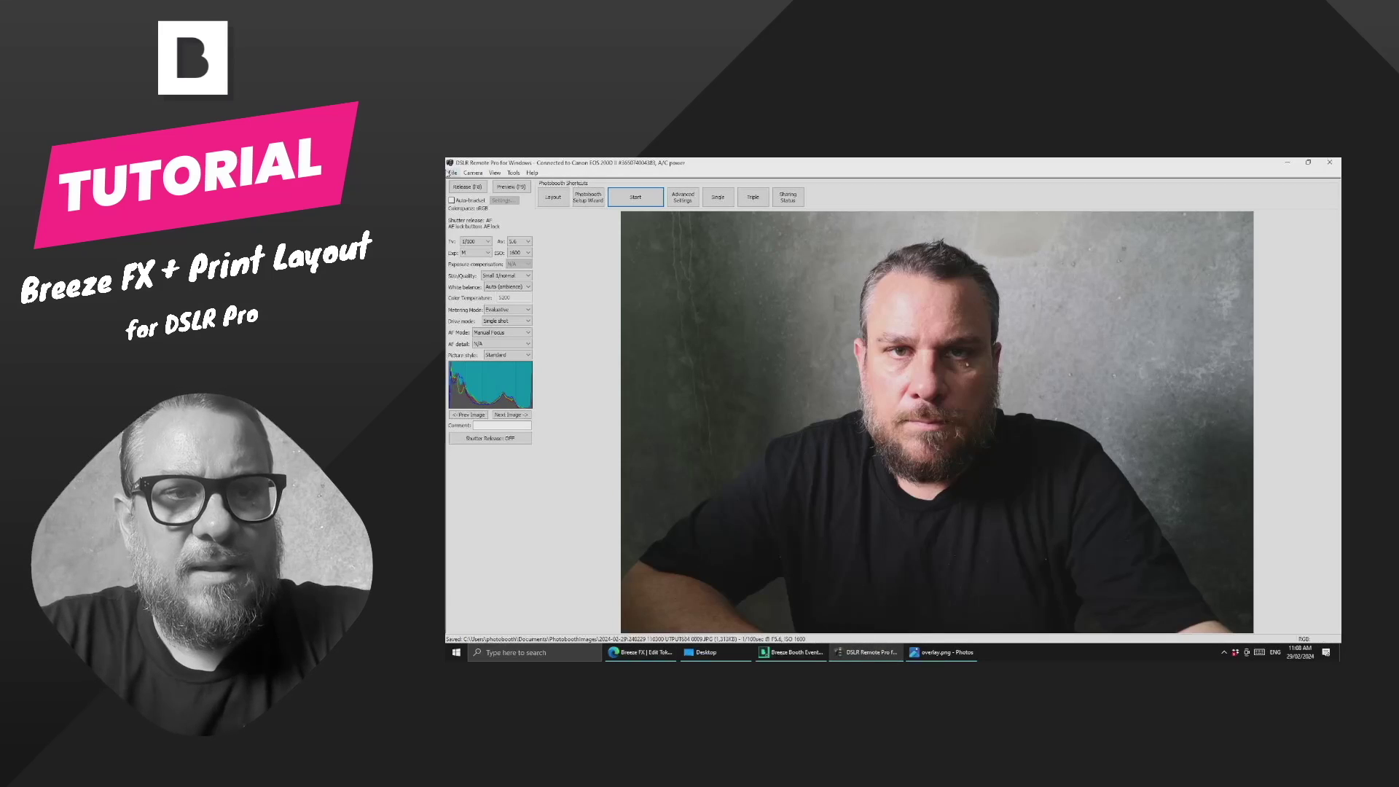
click(552, 199)
click(1031, 323)
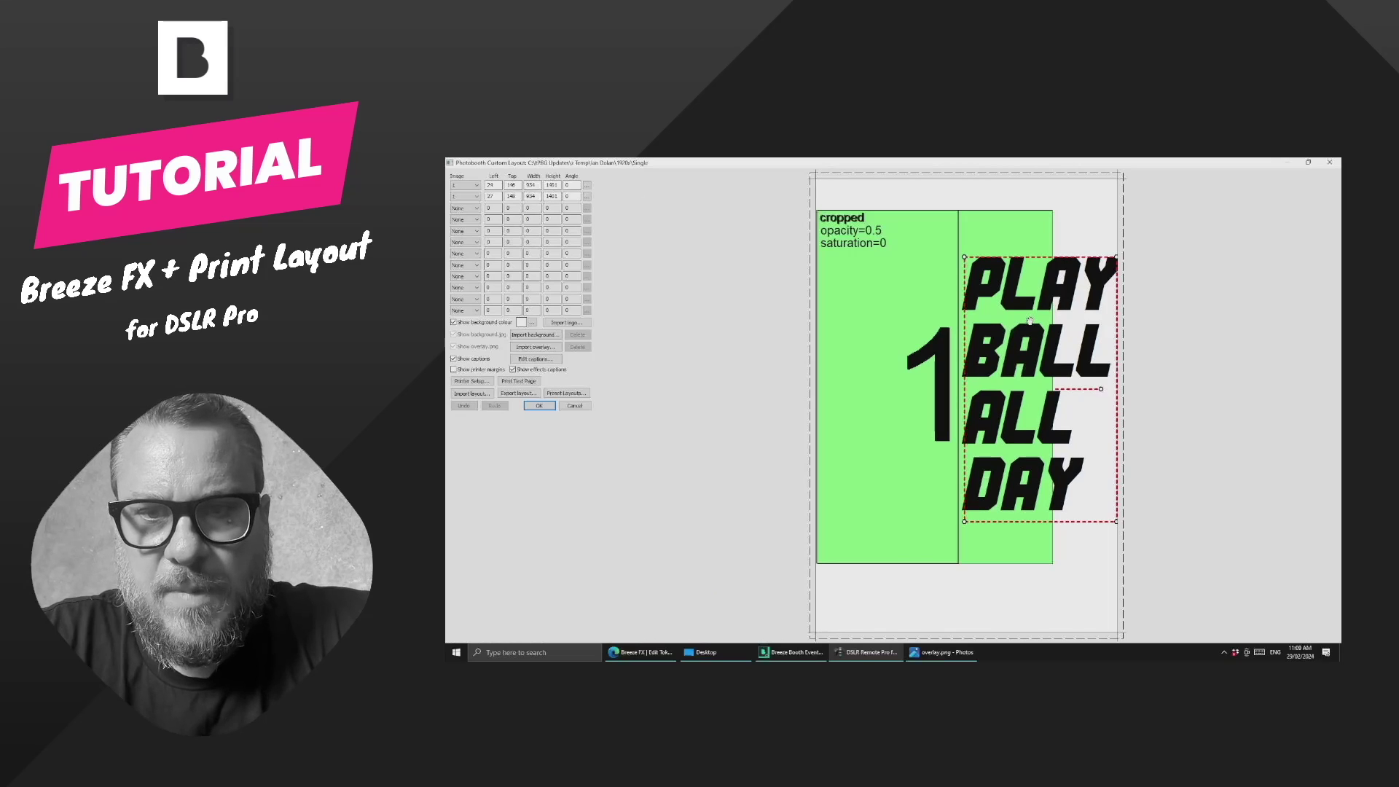
right_click(1031, 323)
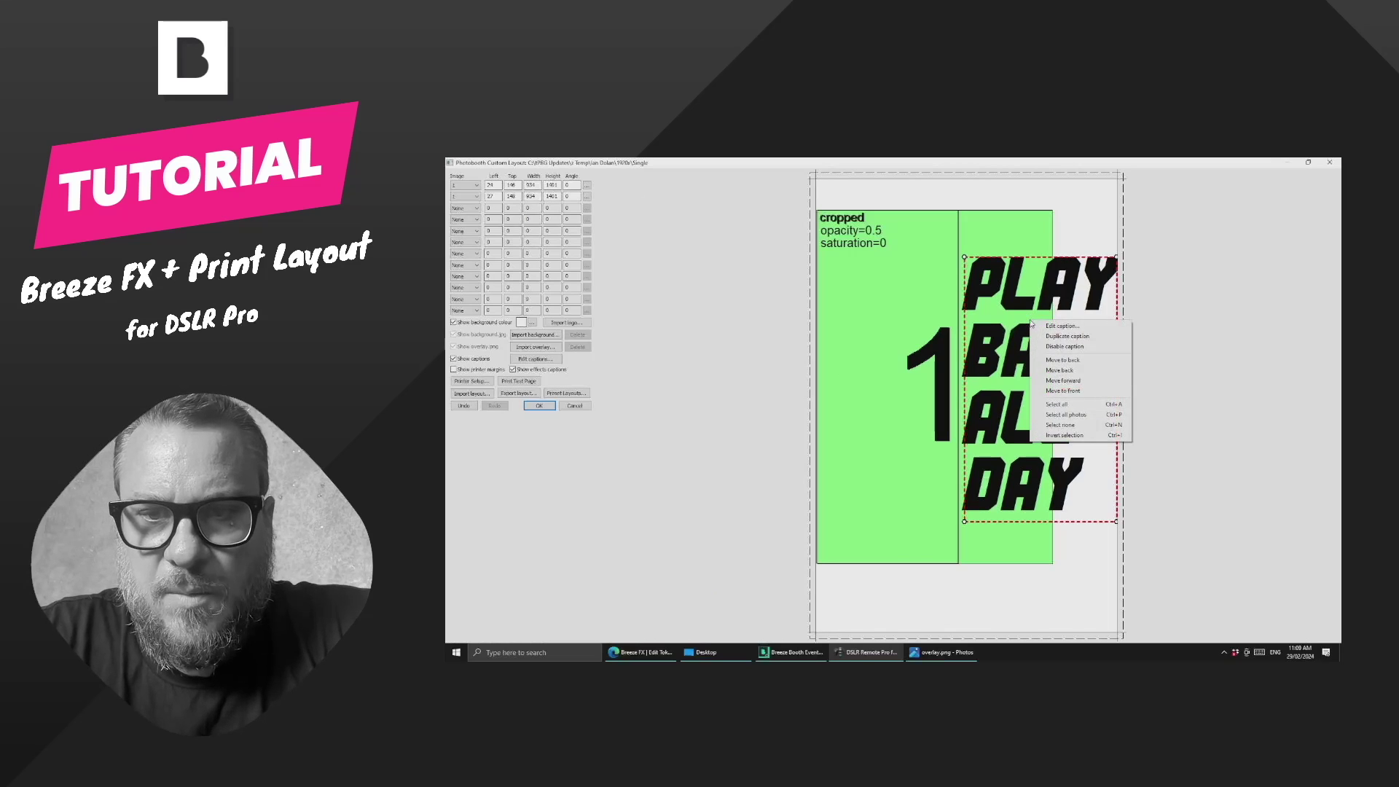
click(1080, 353)
Step: Delete both photos from the layout, leaving the page blank
right_click(975, 362)
click(1004, 375)
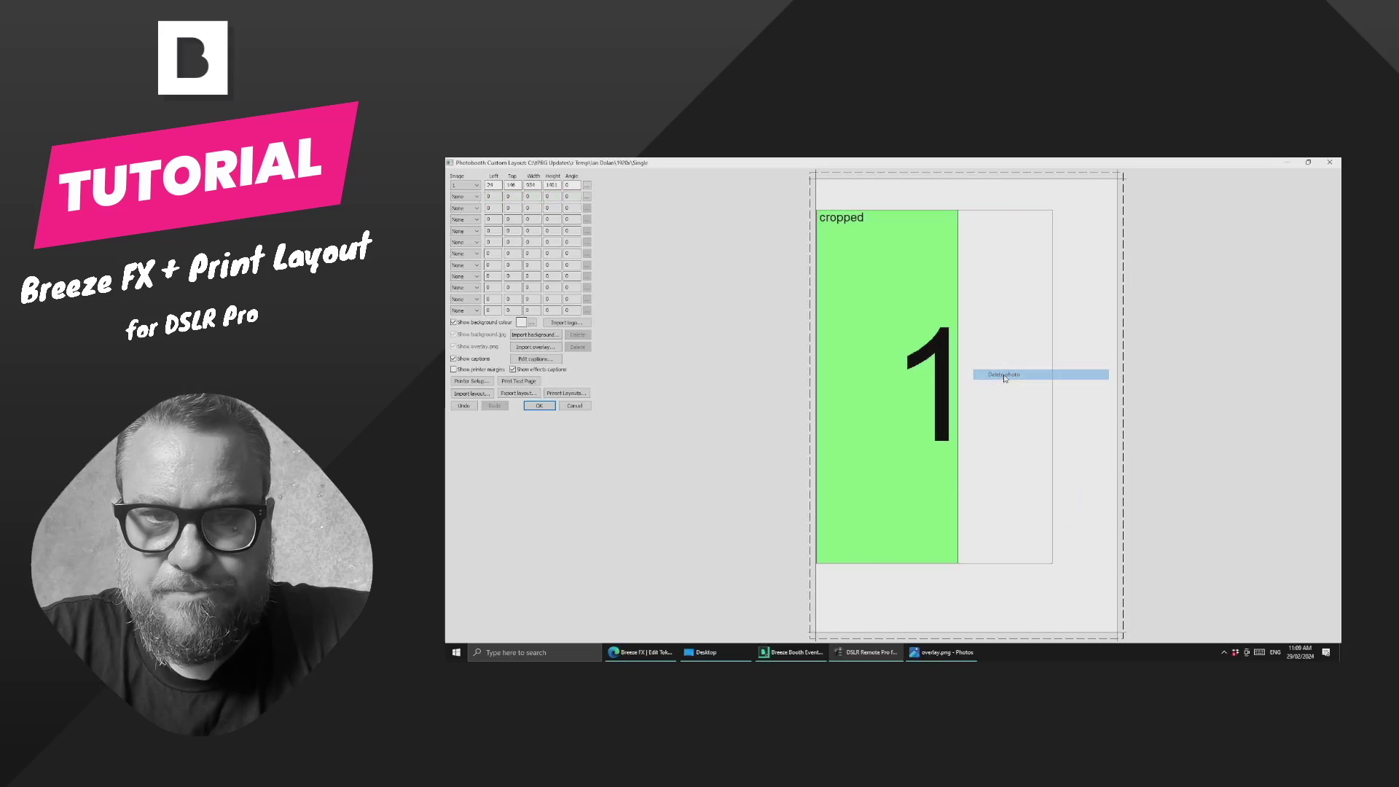
right_click(926, 349)
click(977, 362)
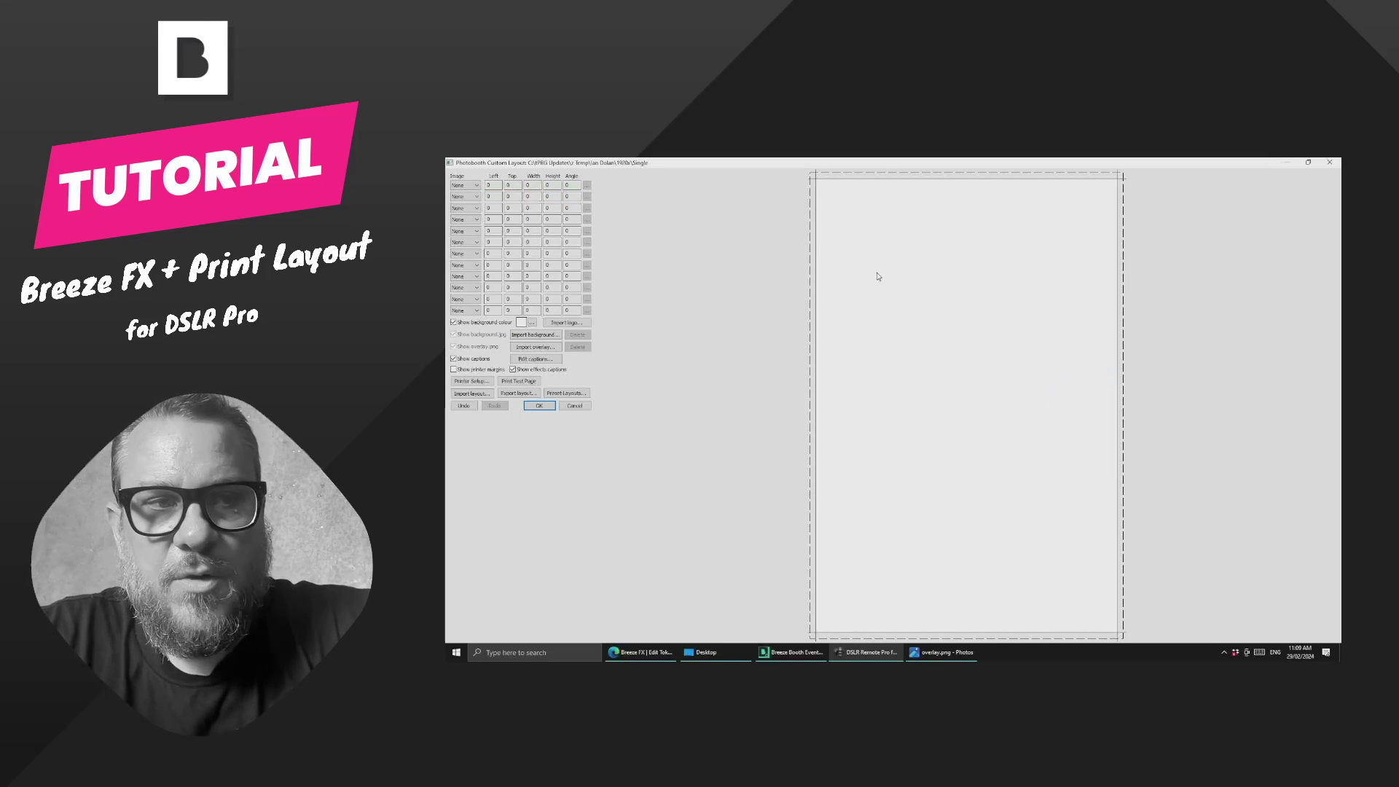
Step: Put photo 1 in the first slot at Left 0, Top 0, sized 1240 × 1844
click(465, 186)
click(465, 200)
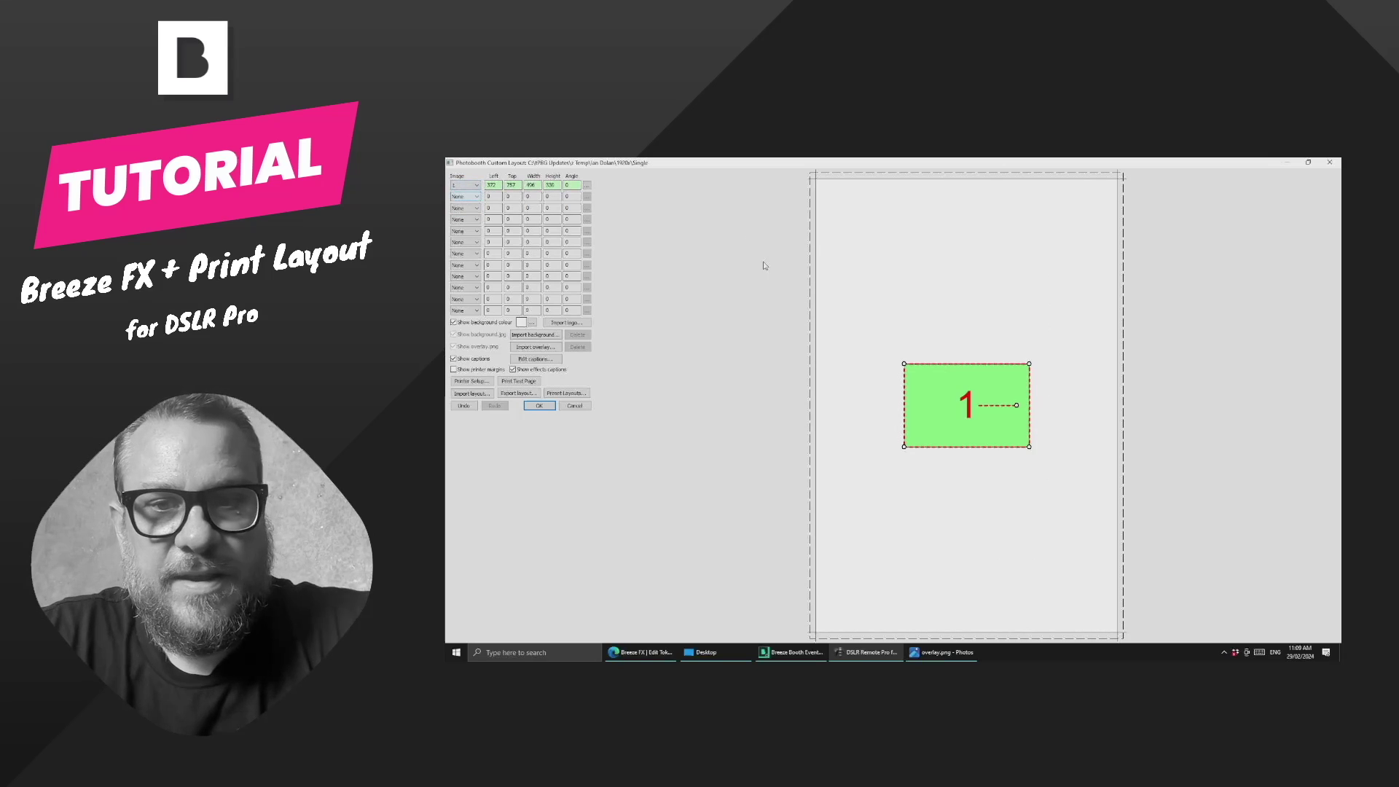
right_click(943, 395)
click(964, 399)
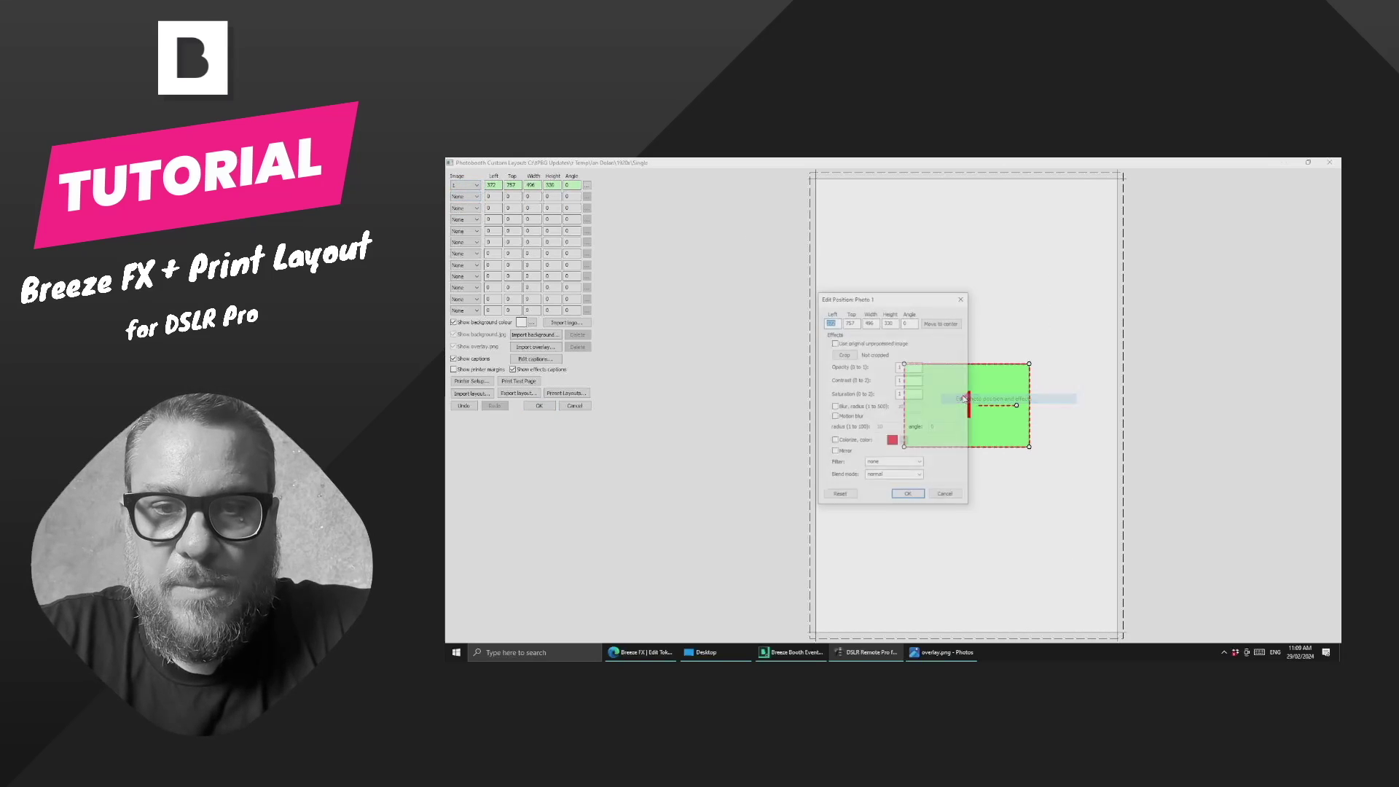
text(0)
key(Tab)
text(0)
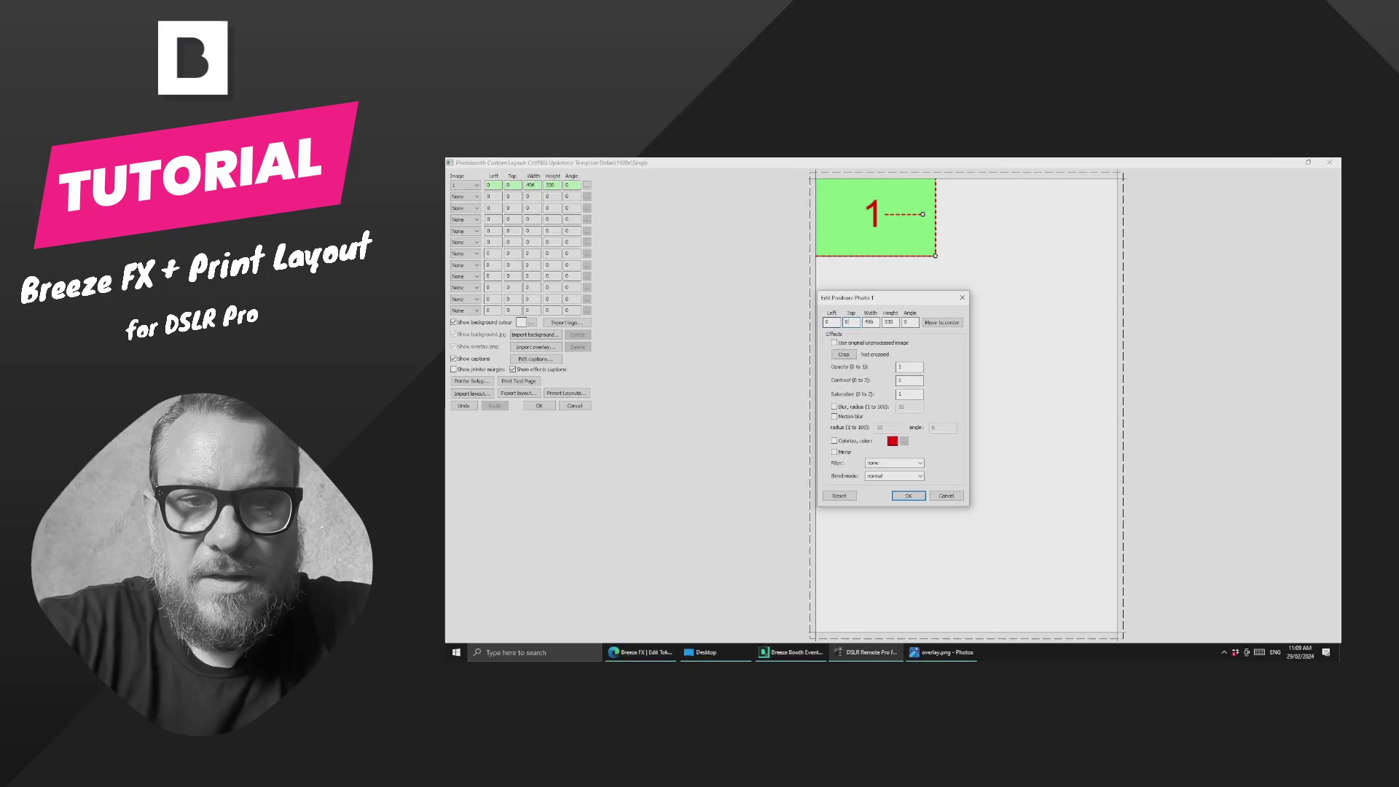
key(Tab)
text(1240)
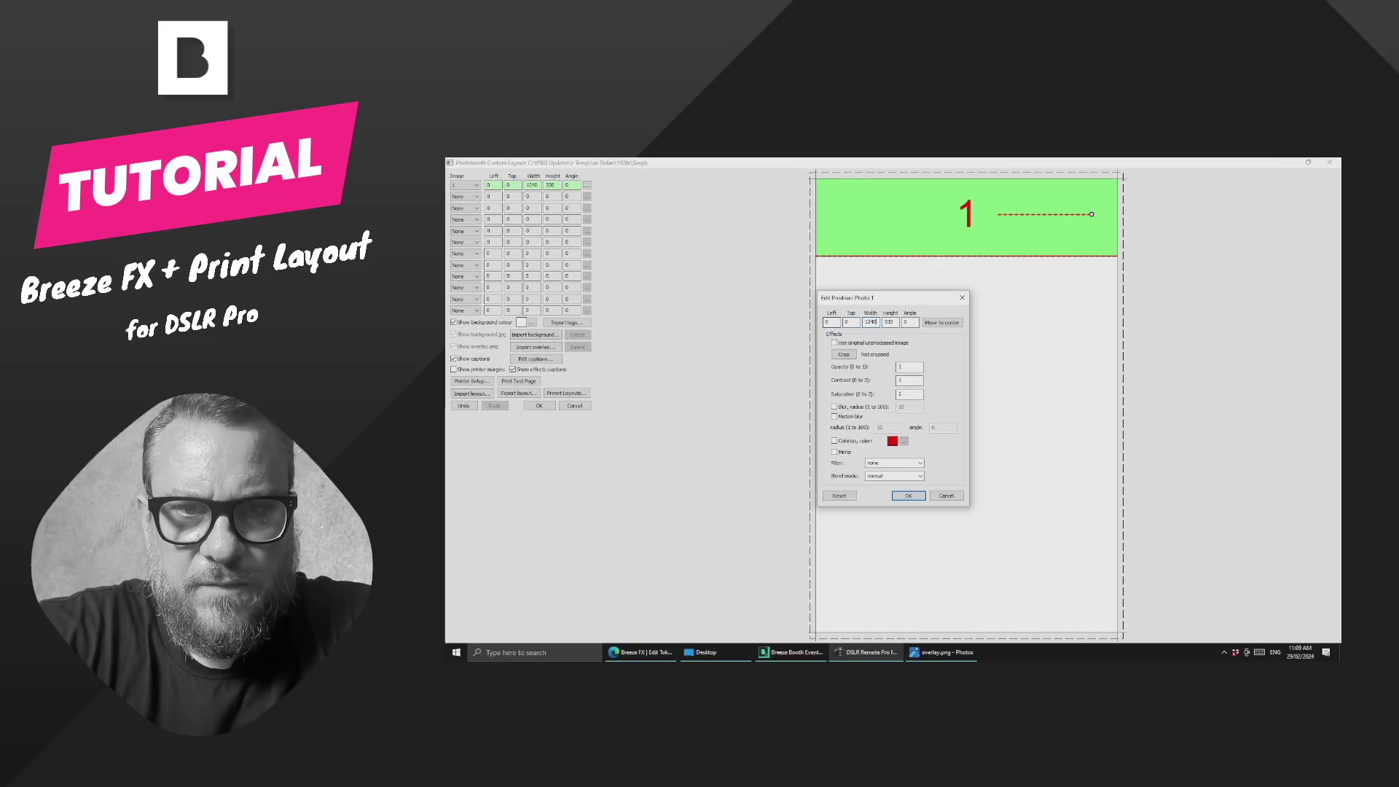
key(Tab)
text(1844)
key(Return)
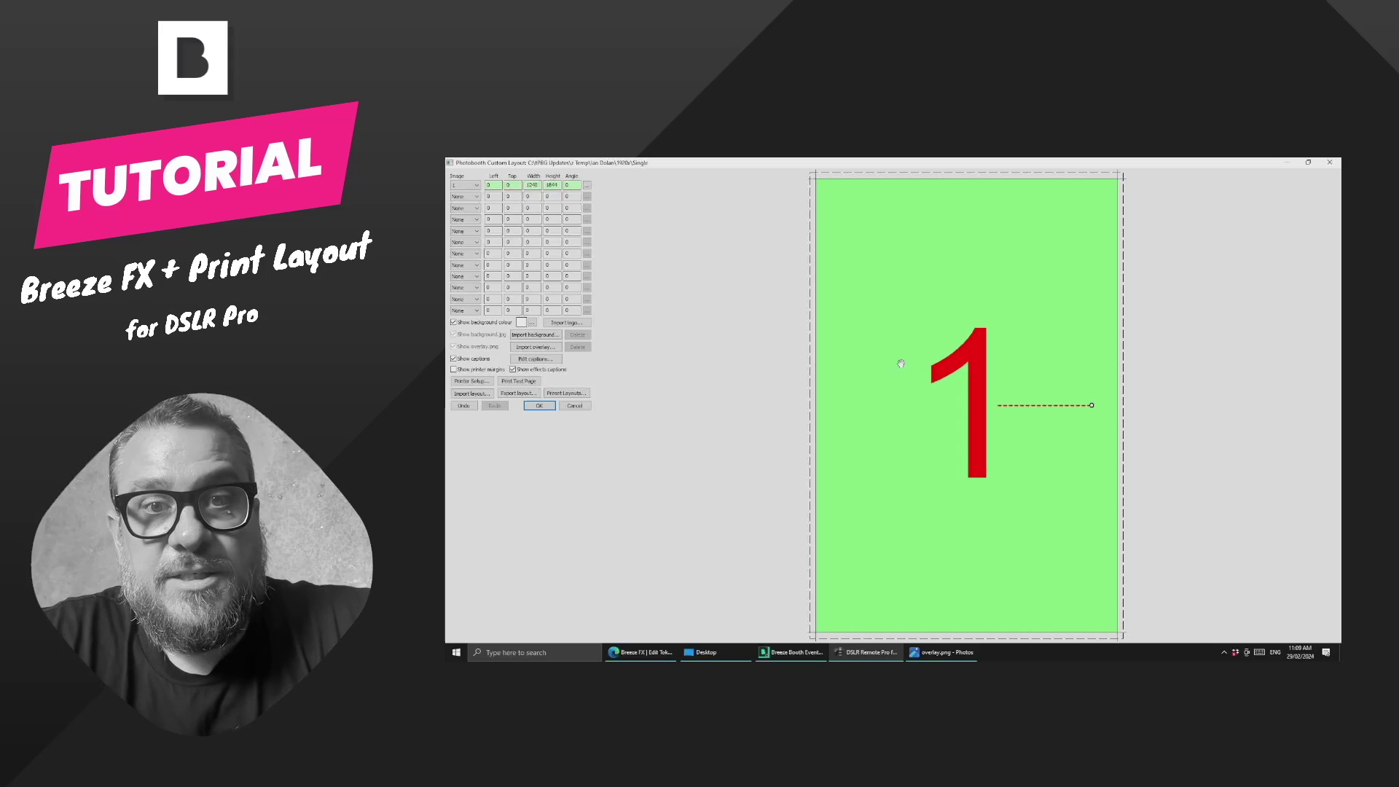
Step: Add a second photo 1 using the original unprocessed image, sized 1200 × 1800
click(465, 196)
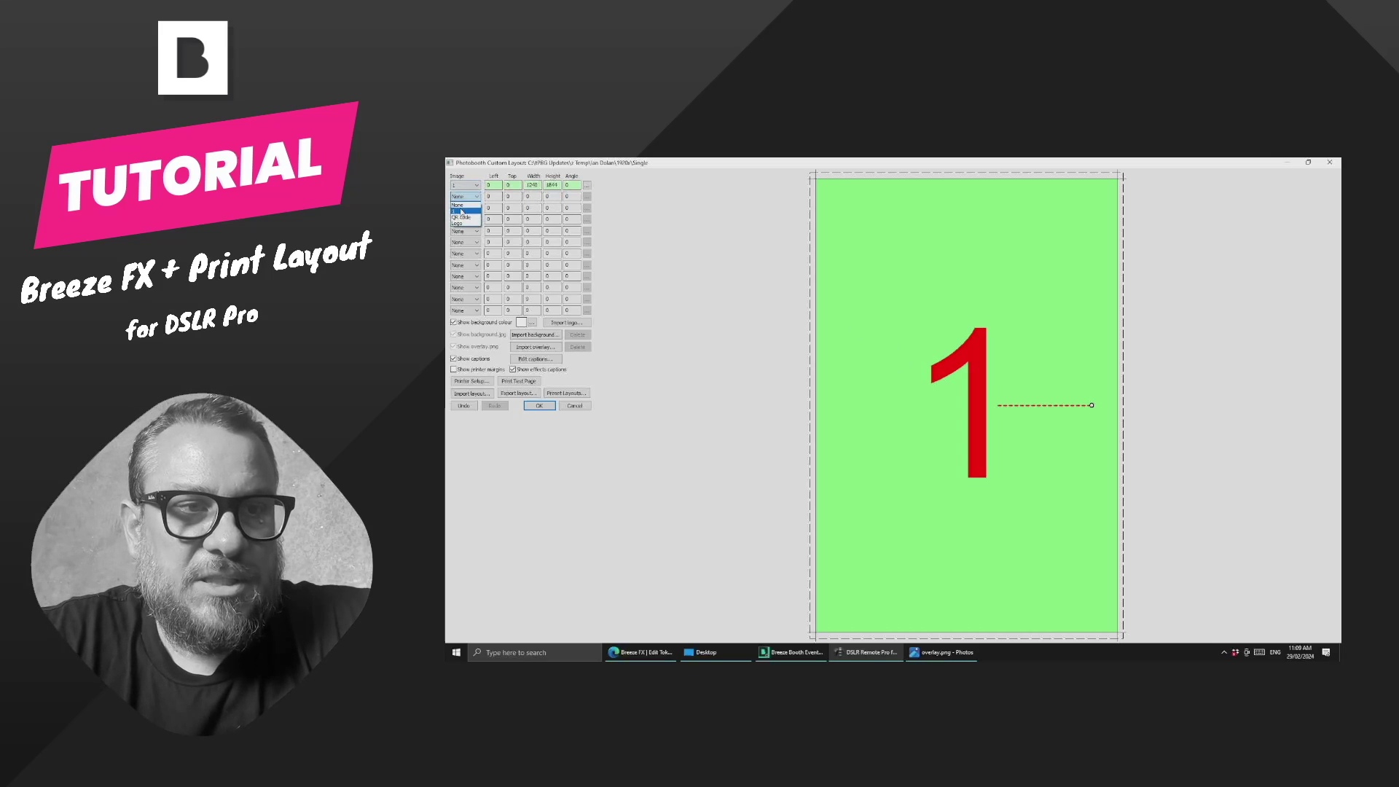
click(461, 212)
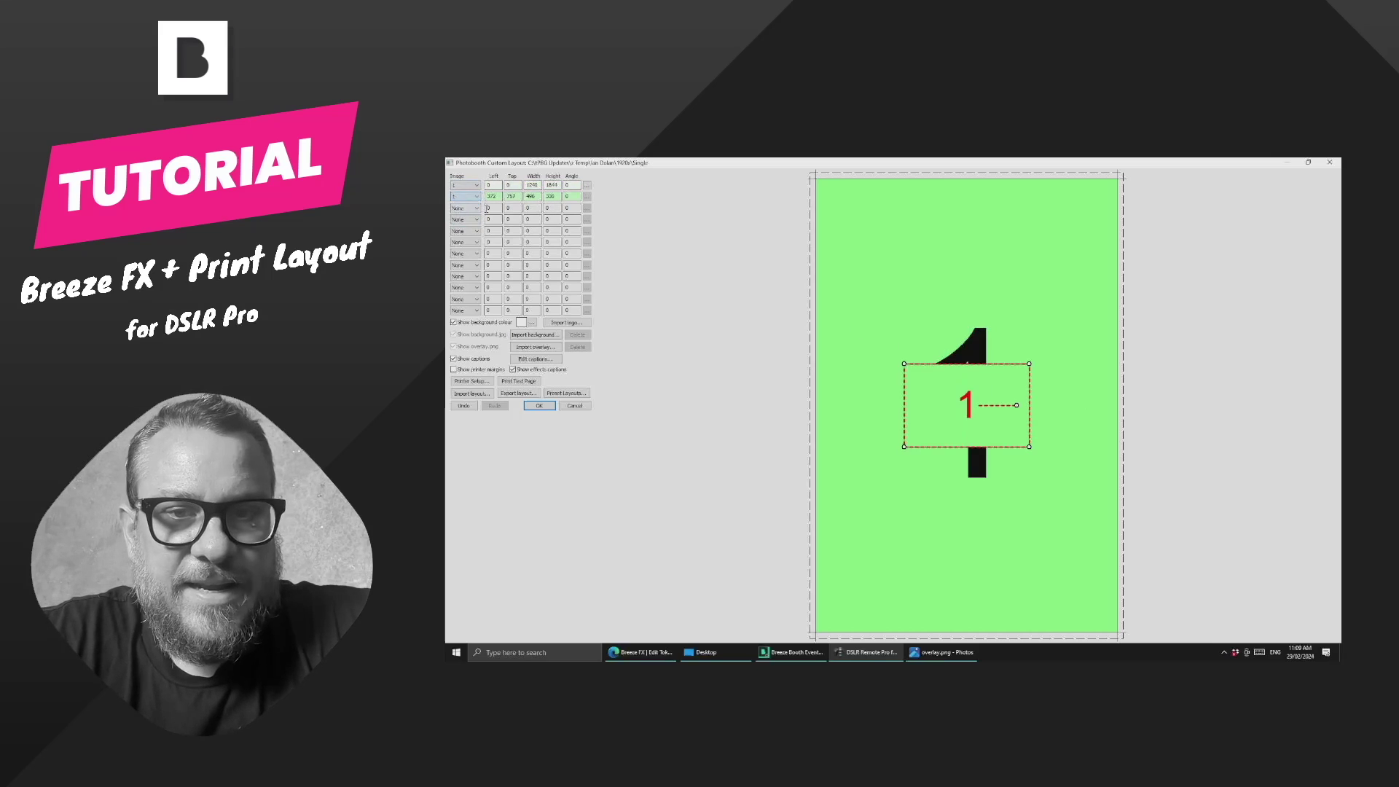
double_click(971, 392)
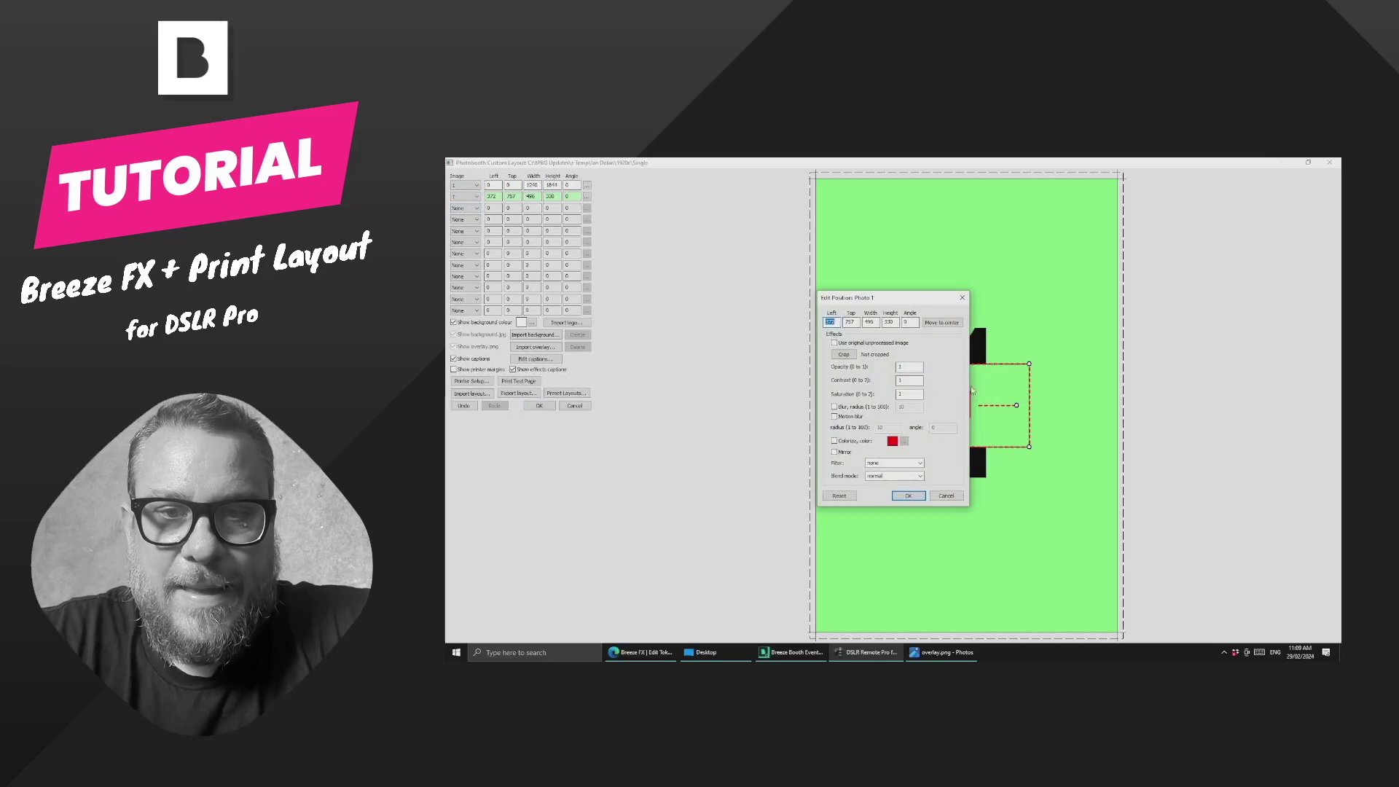
click(864, 344)
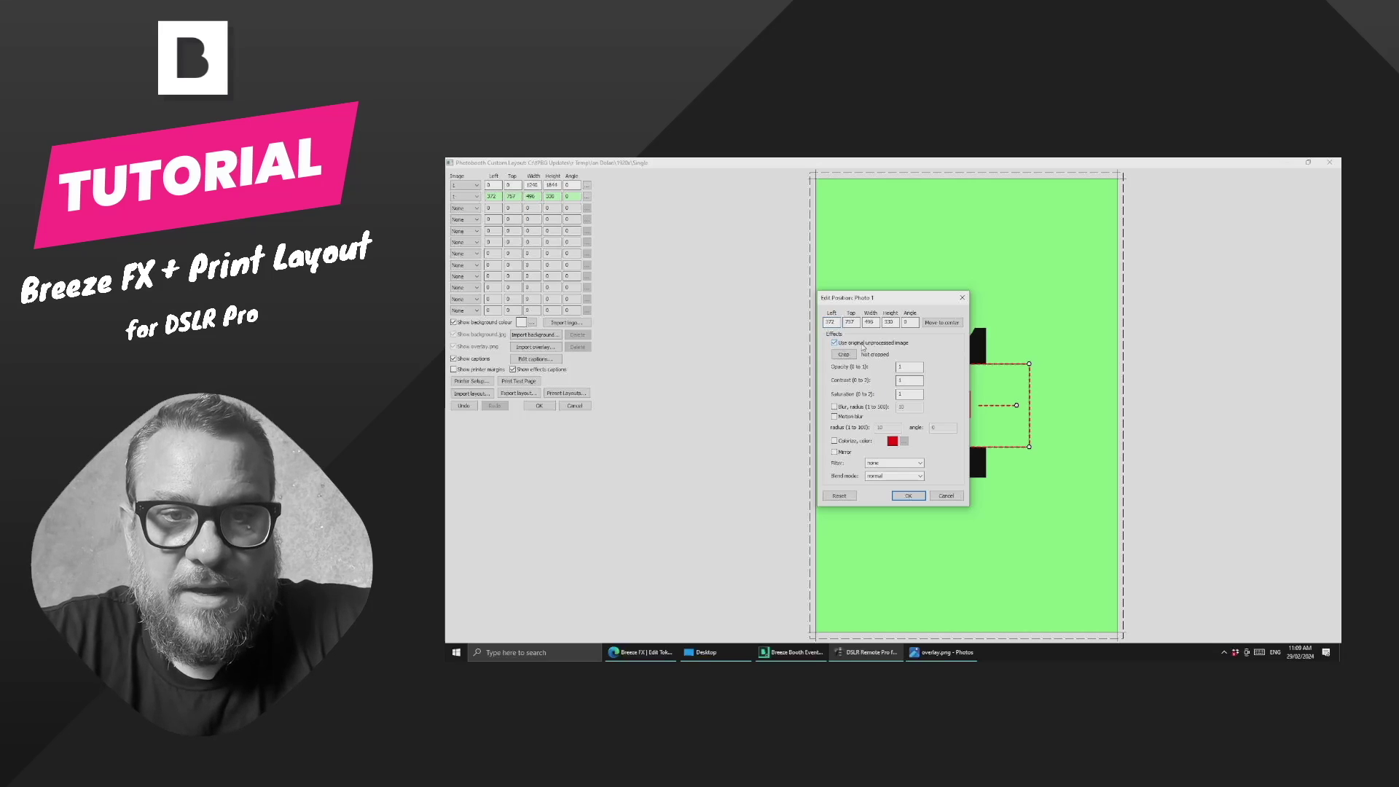
double_click(831, 322)
double_click(871, 323)
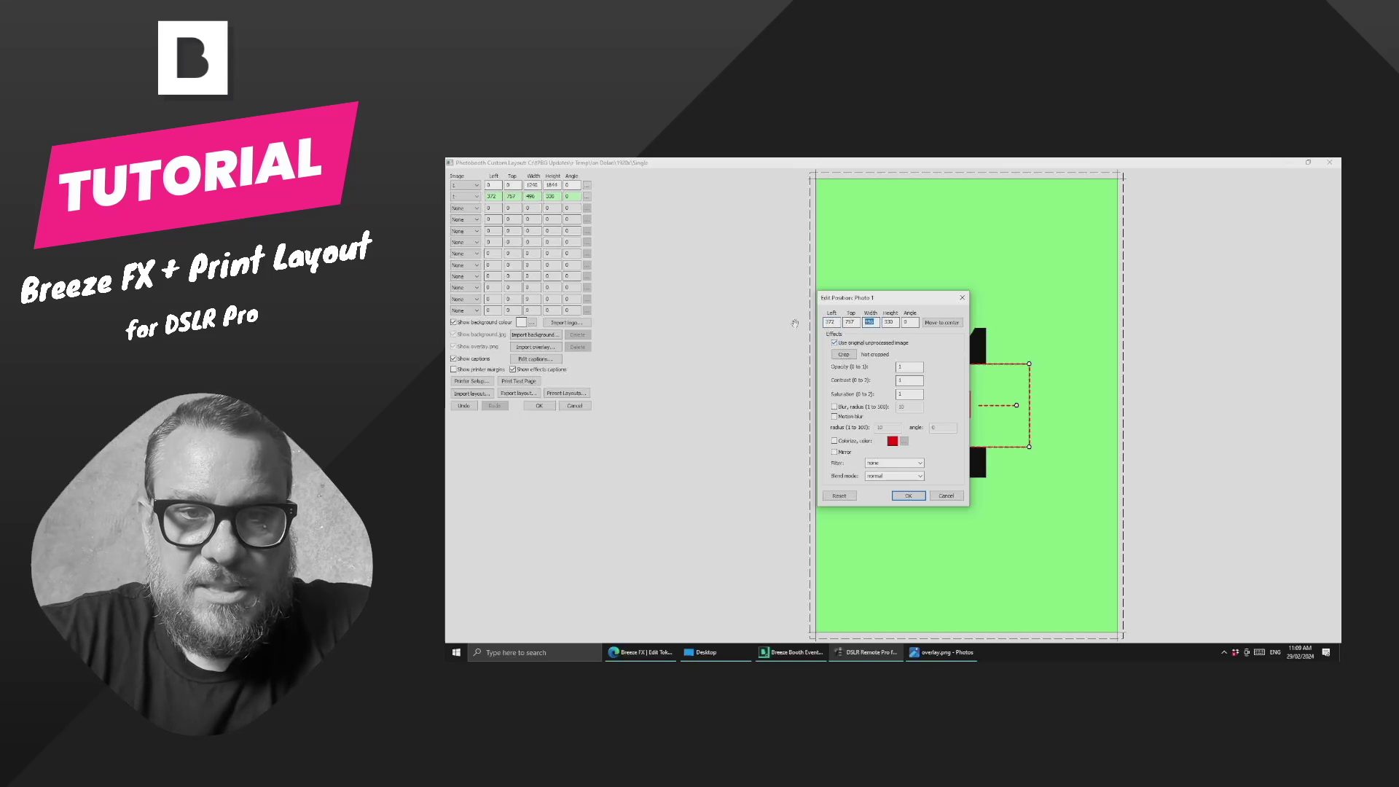
text(1200)
key(Tab)
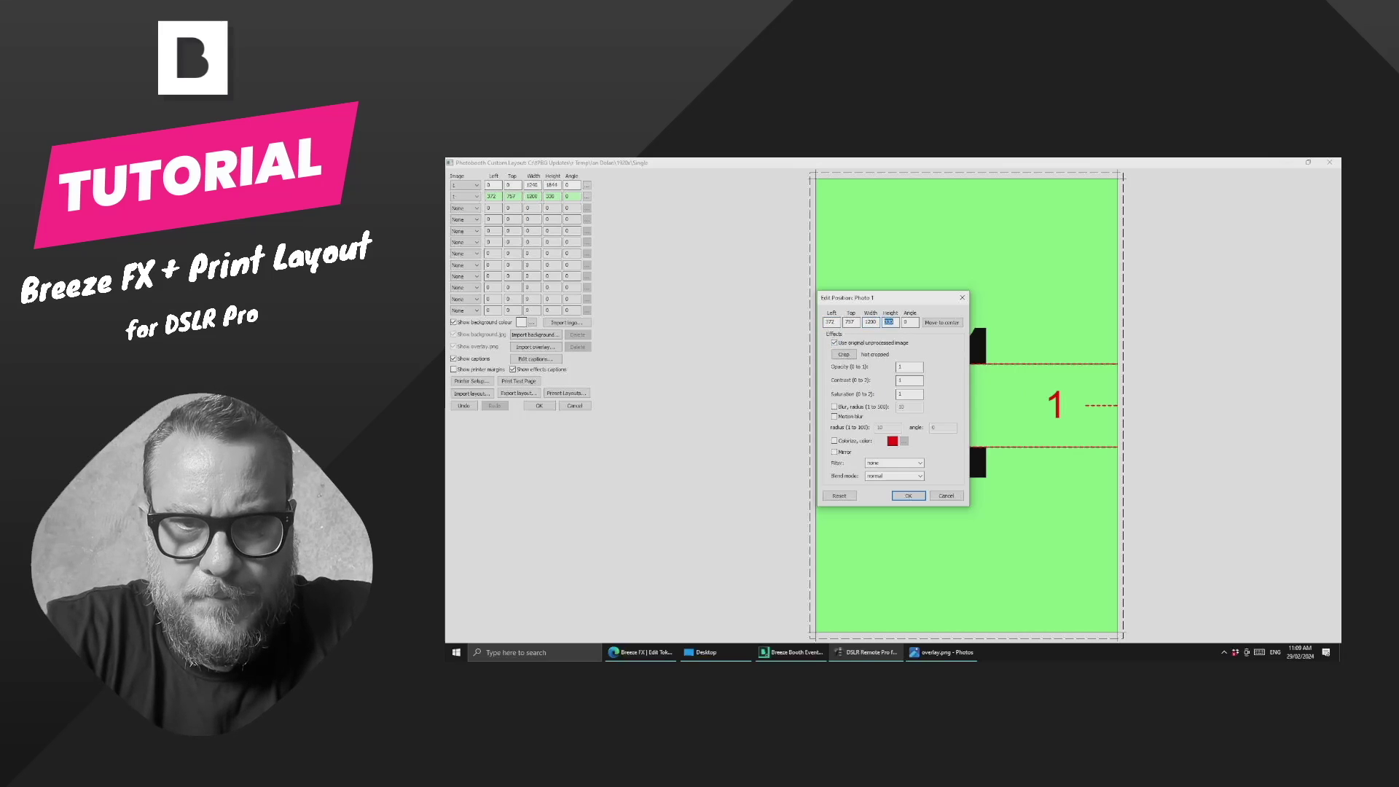
text(1800)
key(Return)
Step: Drag the small inset photo to the page's bottom-right and accept the layout
scroll(933, 364, up, 3)
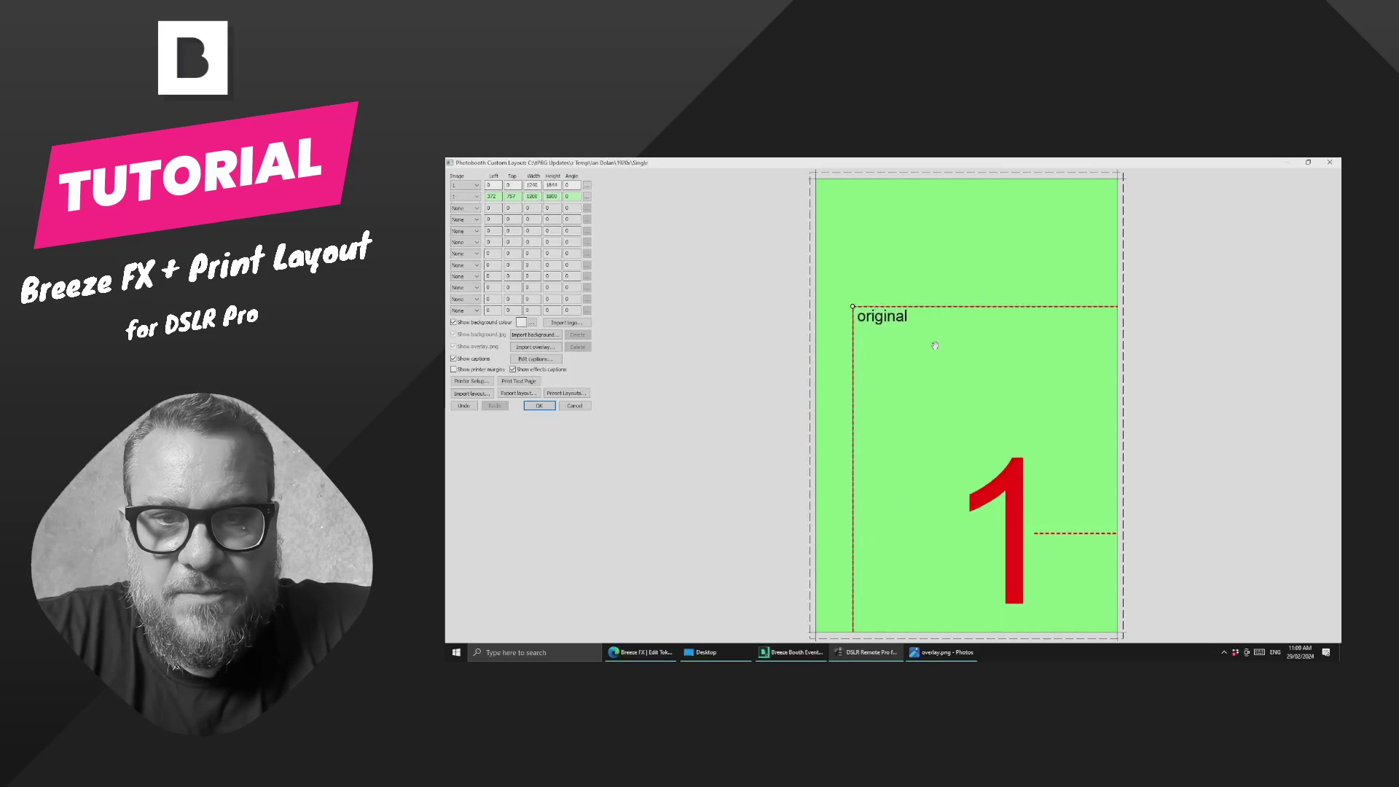
scroll(944, 352, down, 4)
scroll(944, 352, down, 5)
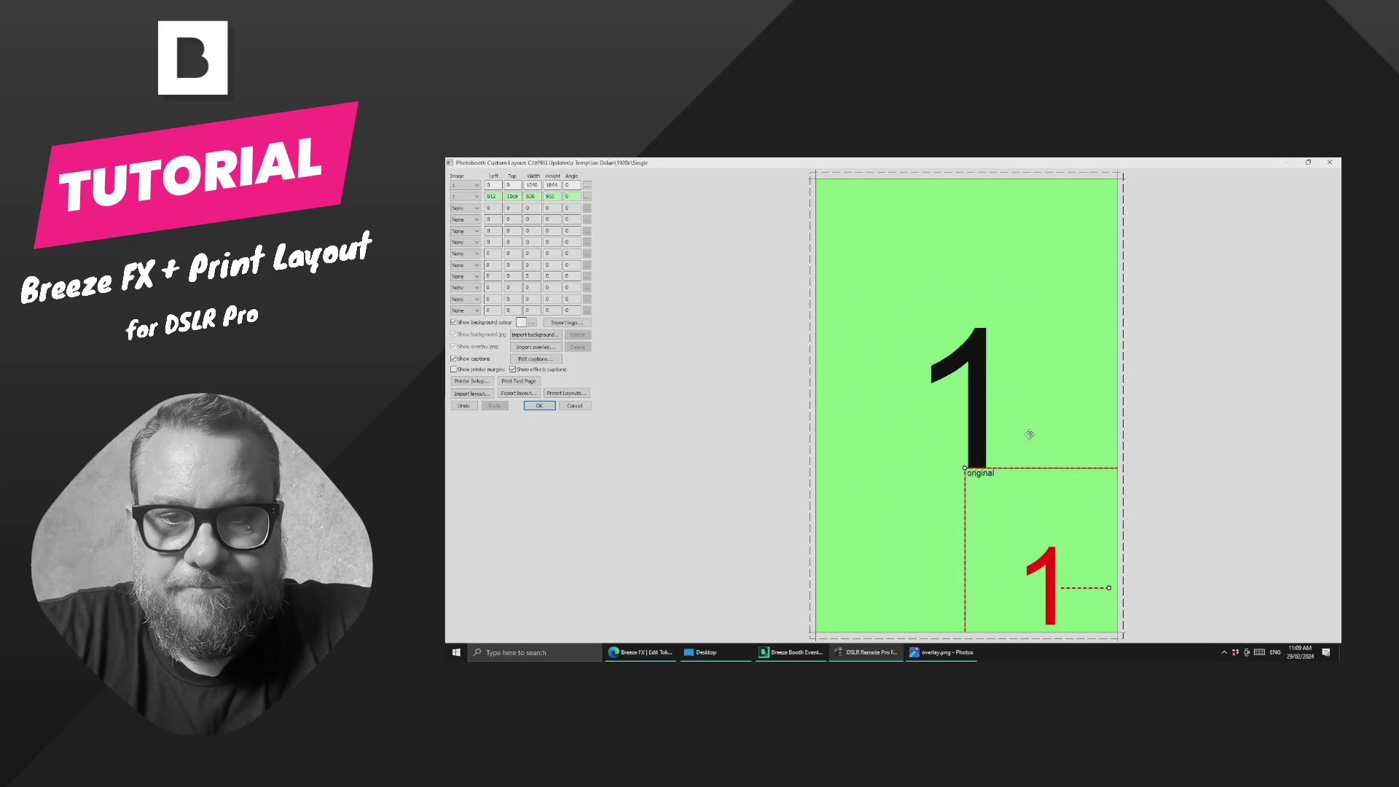
mouse_move(1070, 554)
mouse_down()
mouse_move(917, 431)
mouse_move(903, 478)
mouse_move(891, 464)
mouse_move(1053, 544)
mouse_up()
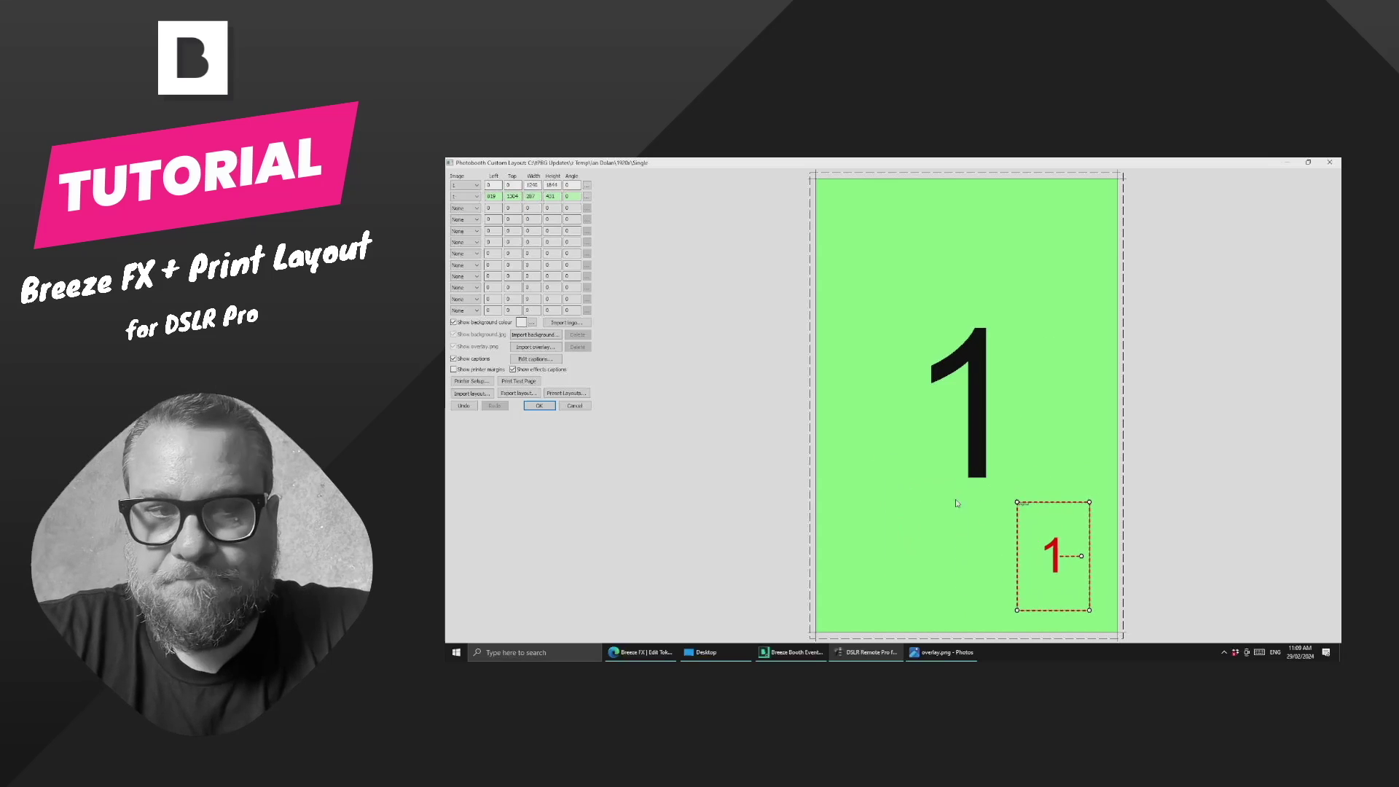
click(548, 407)
Step: Start the photobooth session once
click(637, 197)
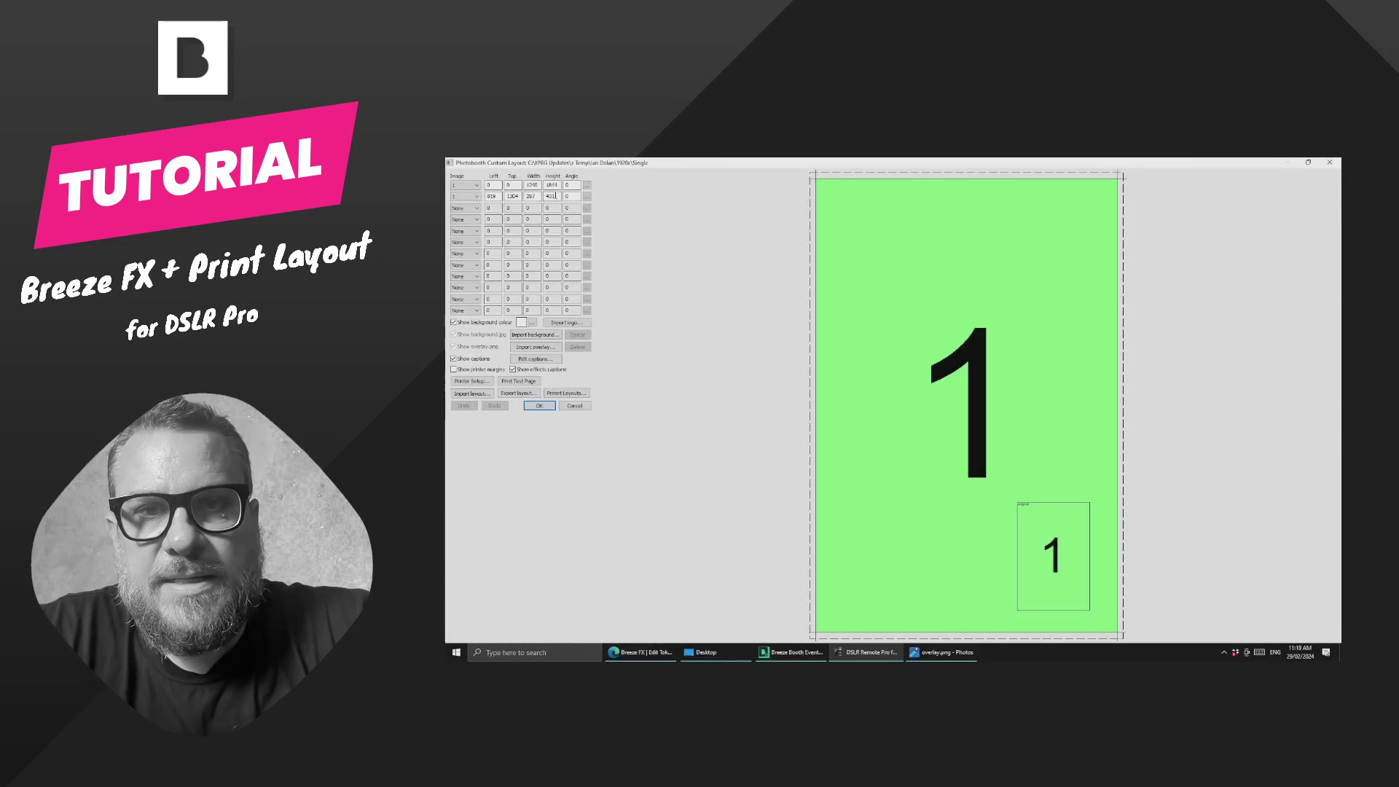
Step: Set the inset photo's saturation to 0 for black and white, then save the layout
click(1044, 534)
right_click(1045, 535)
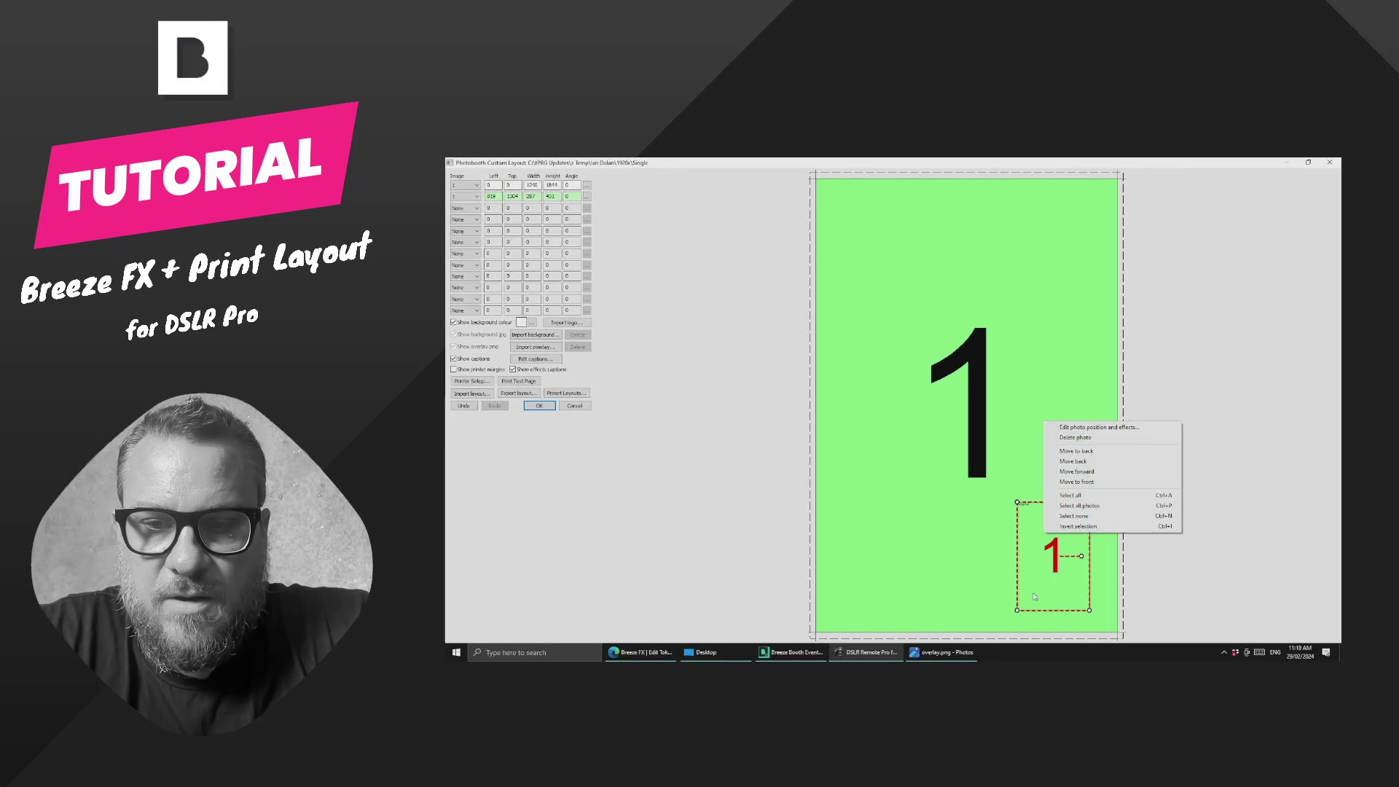
click(1086, 429)
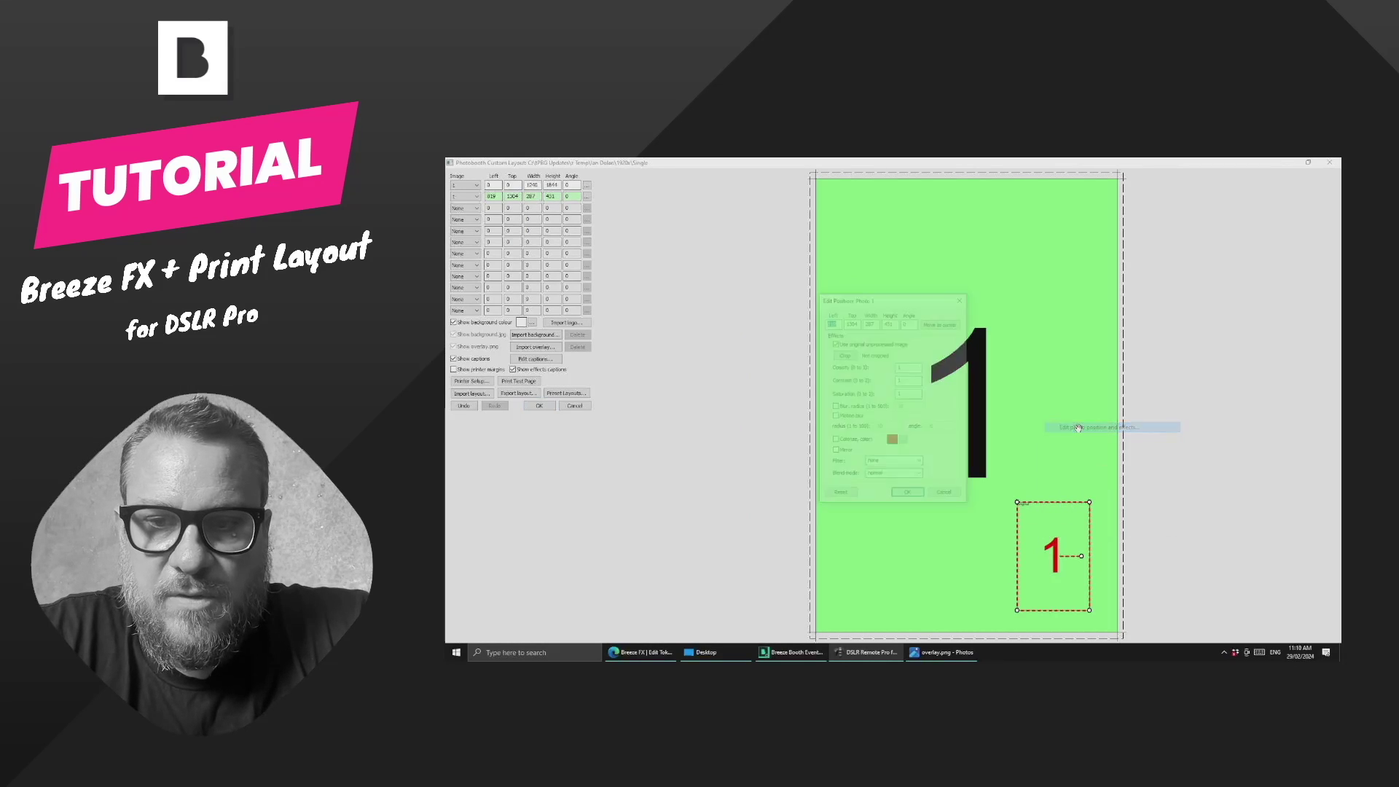
double_click(915, 394)
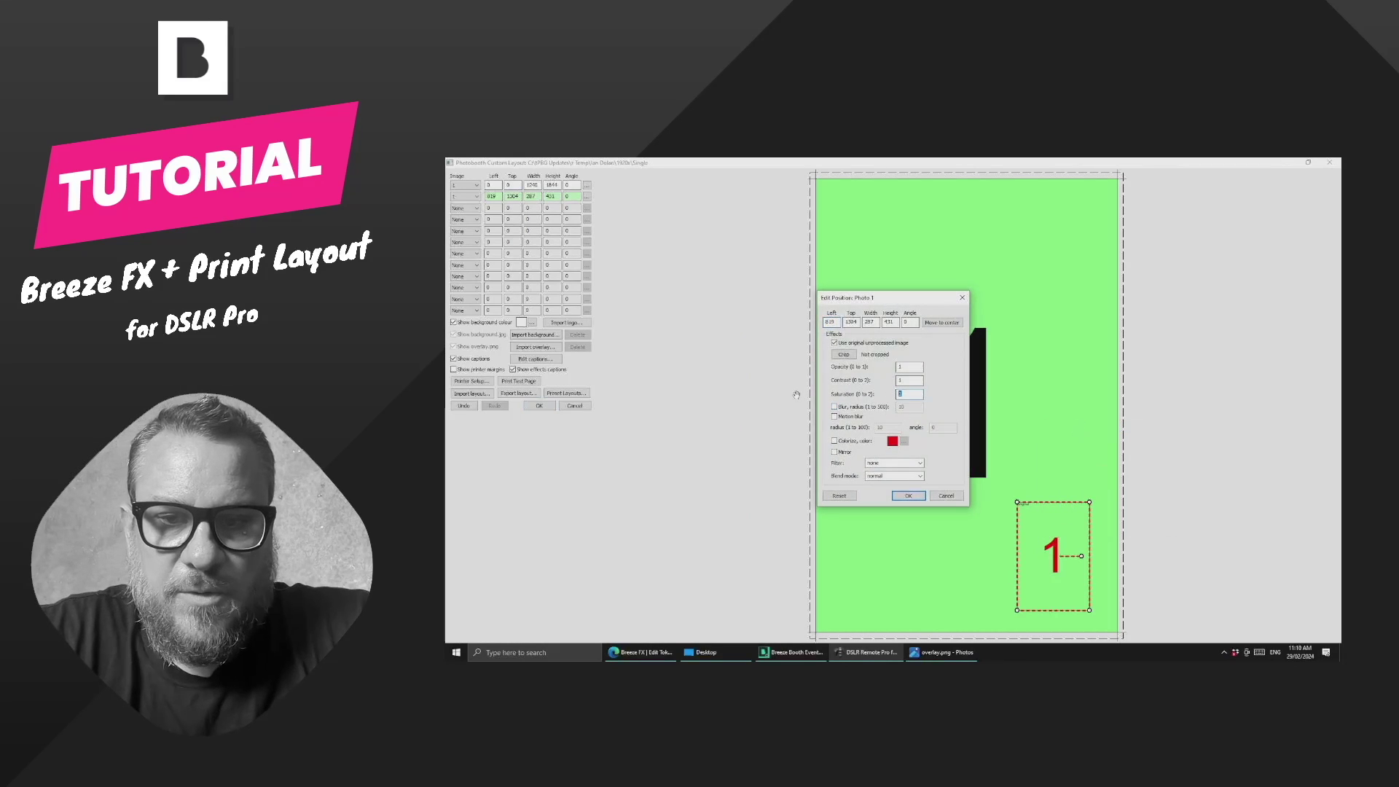
click(916, 501)
click(540, 406)
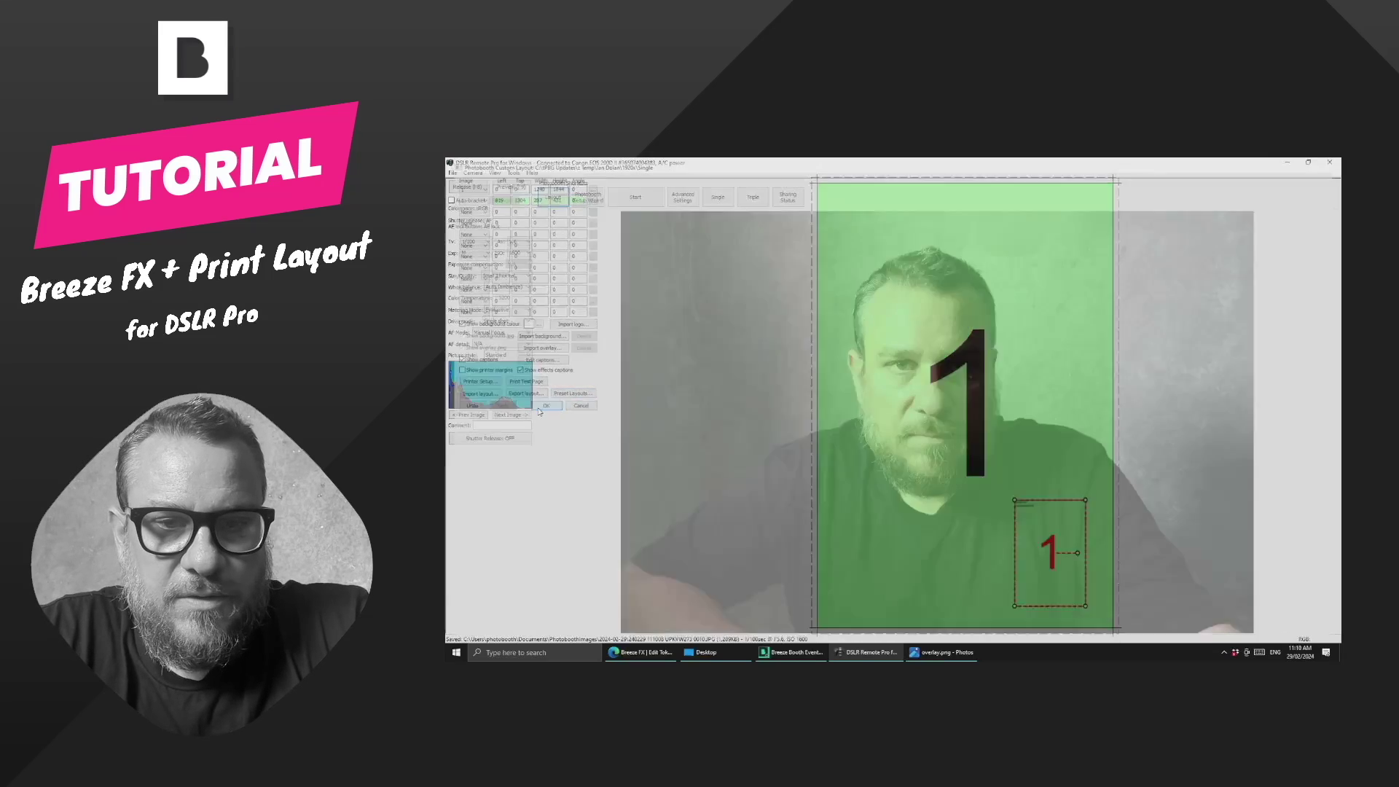
click(635, 197)
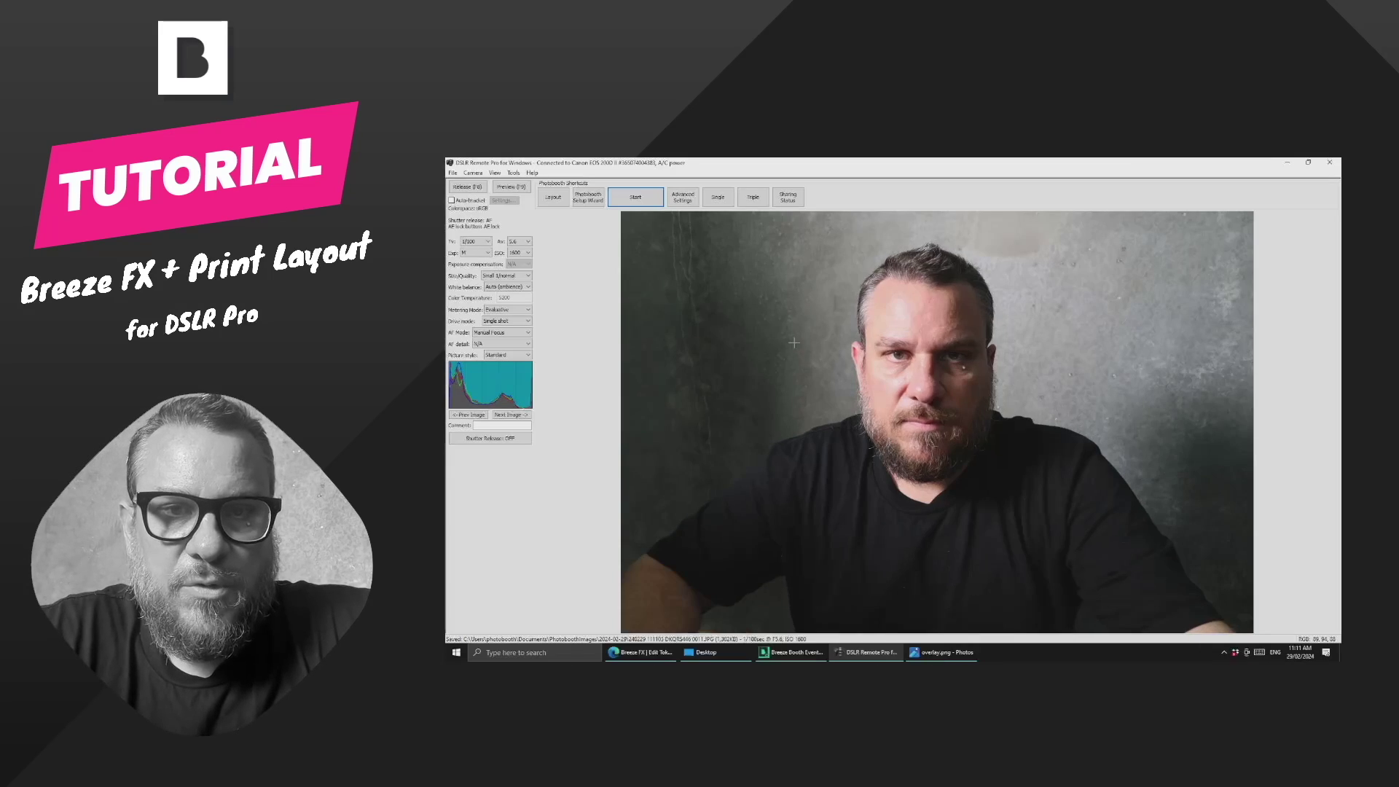
Step: Import overlay.png from the Desktop onto the custom print layout page
click(553, 197)
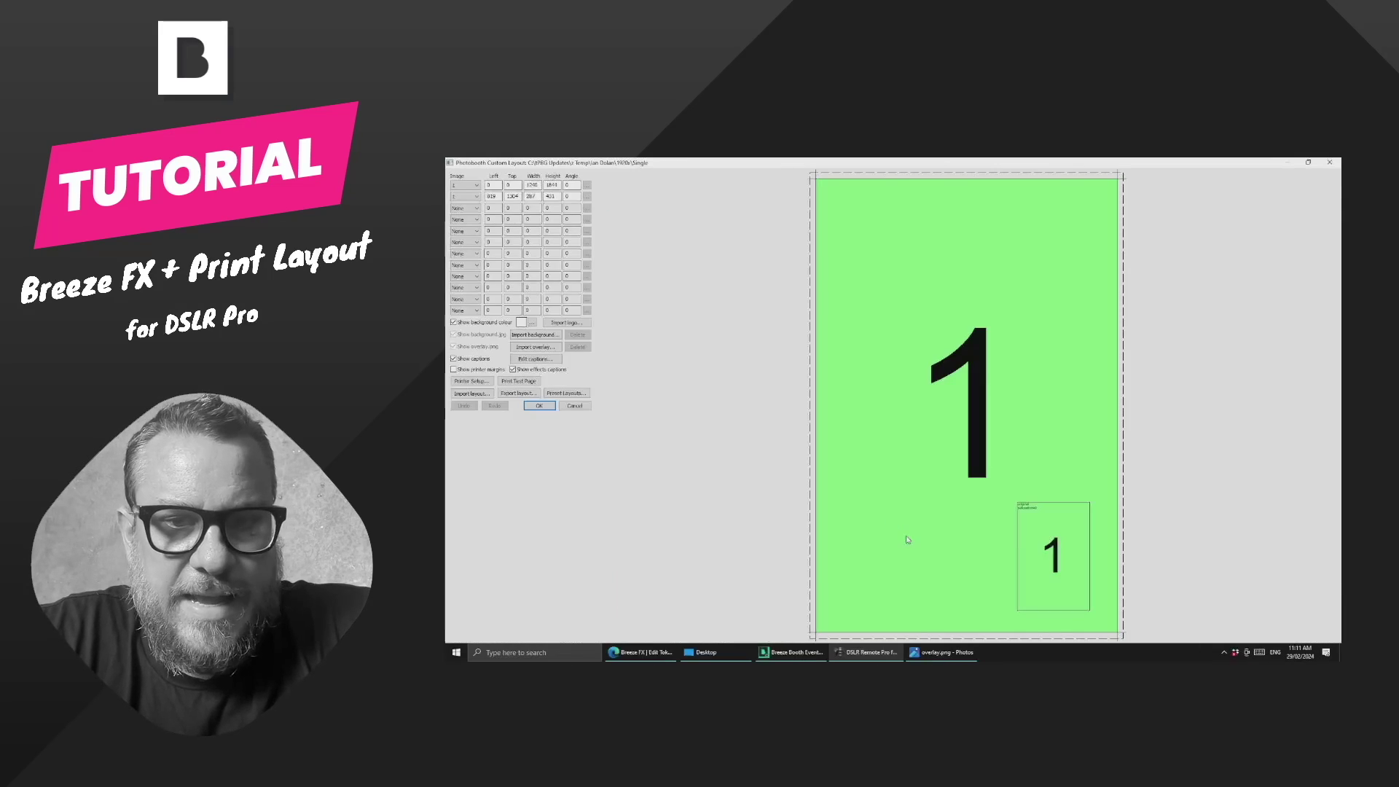
click(535, 347)
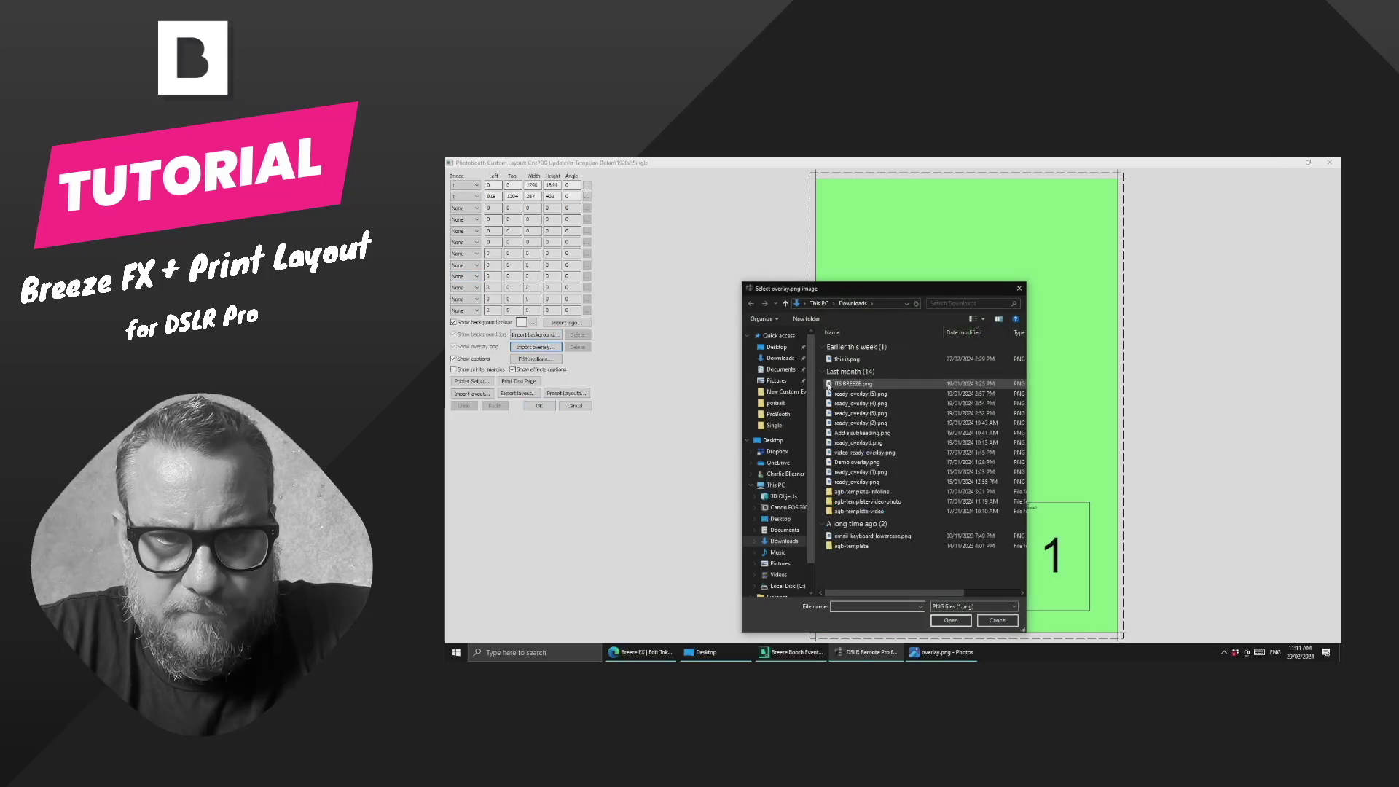
click(777, 347)
click(849, 347)
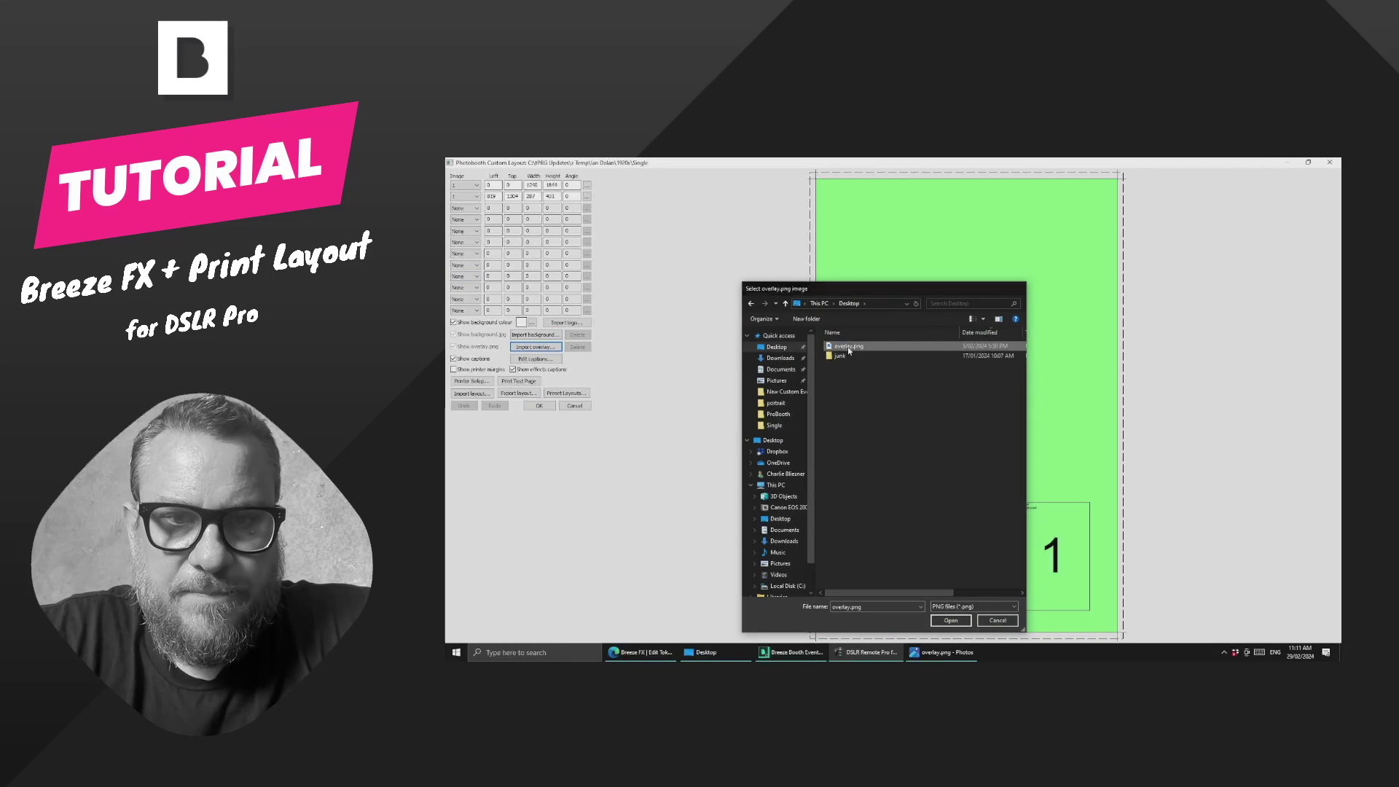
double_click(849, 349)
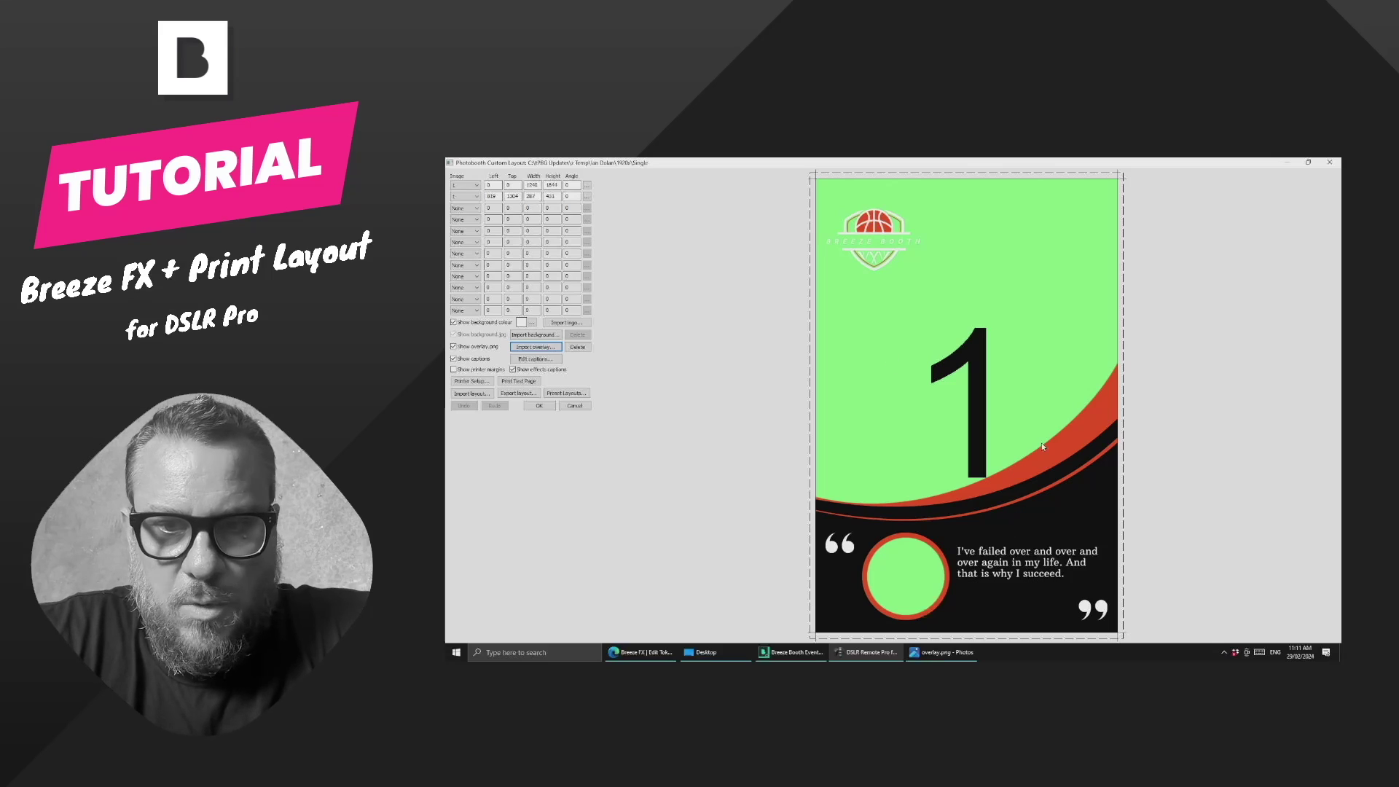
Step: Move and enlarge the small inset photo to fill the overlay's circle
click(496, 197)
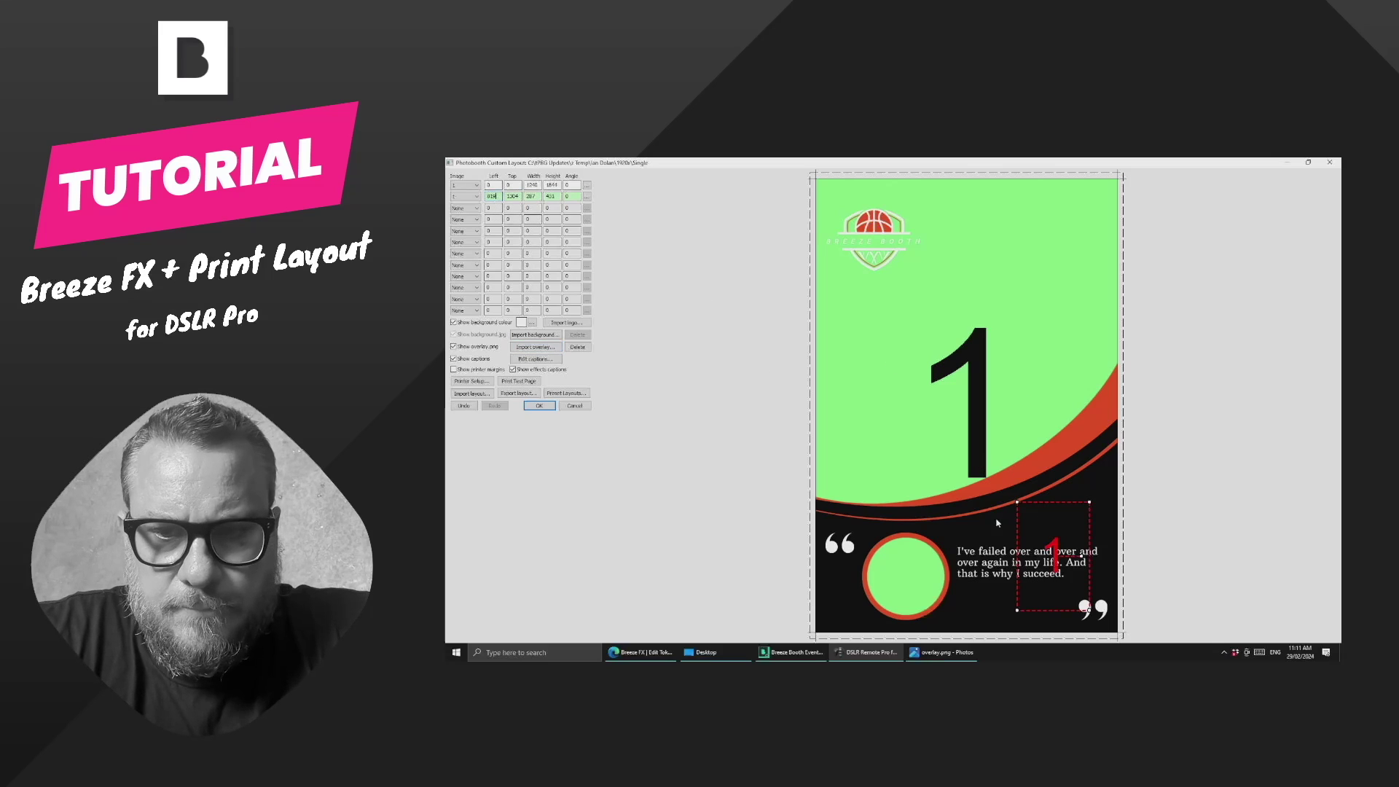
drag(1053, 543, 918, 591)
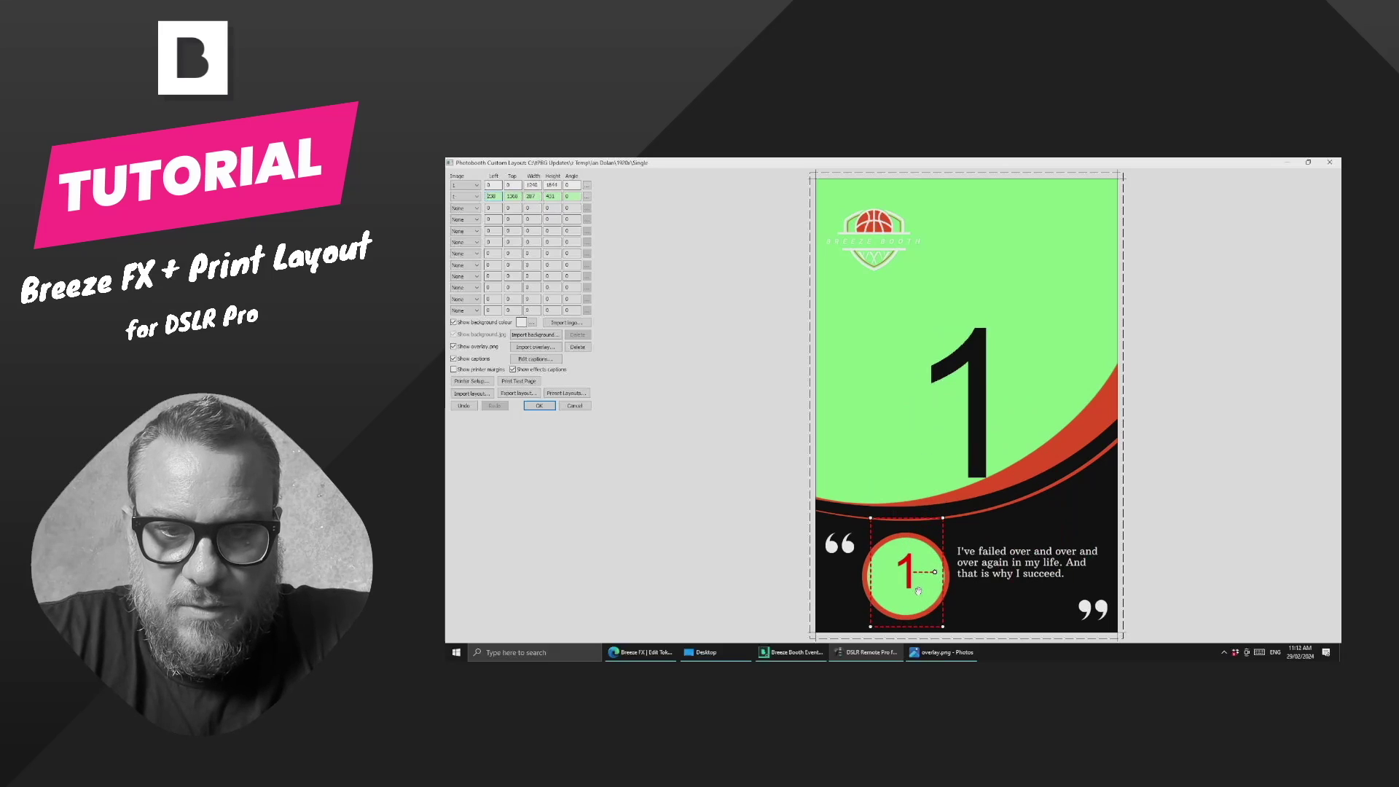
drag(940, 516, 952, 503)
drag(916, 571, 915, 571)
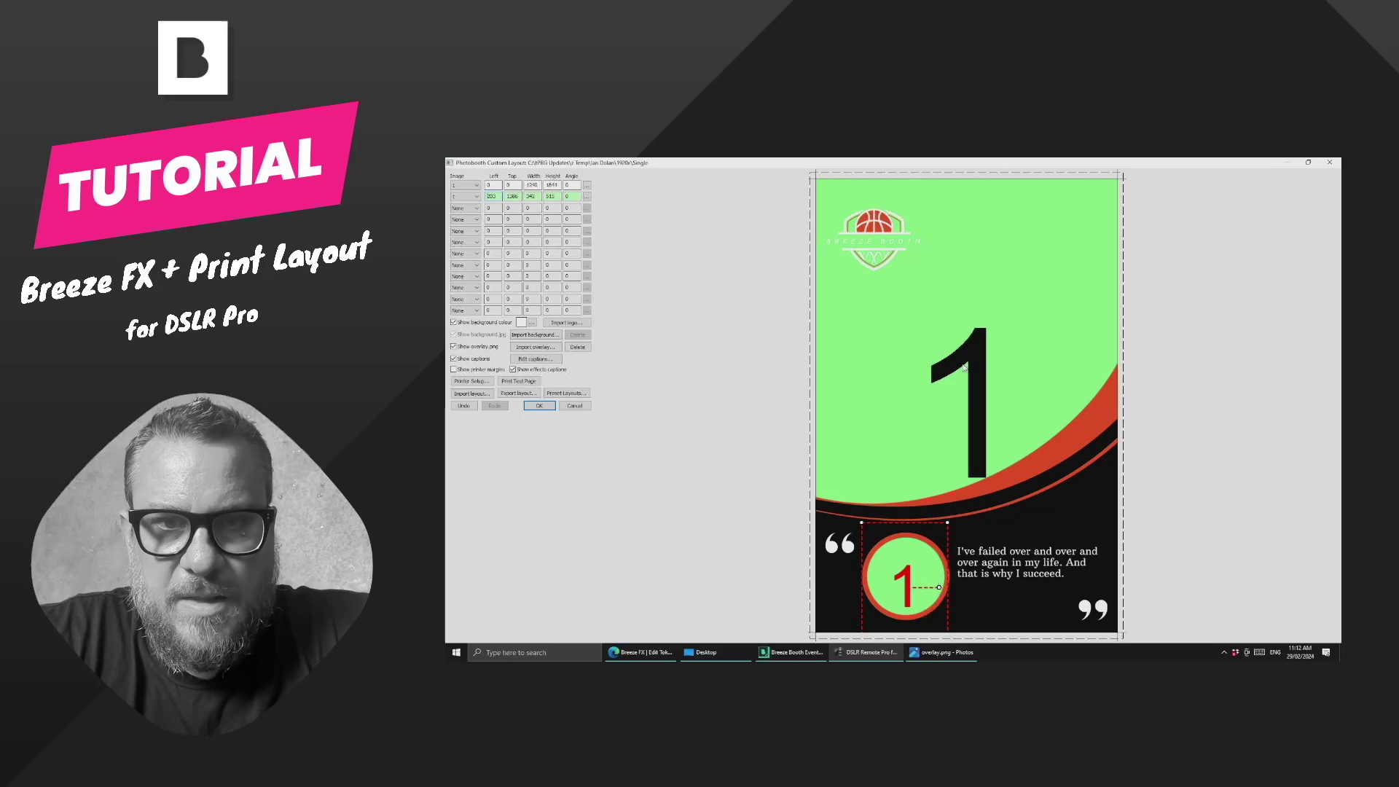
Step: Shift the main photo slightly down and right, then save the layout
click(979, 379)
drag(1121, 169, 1105, 221)
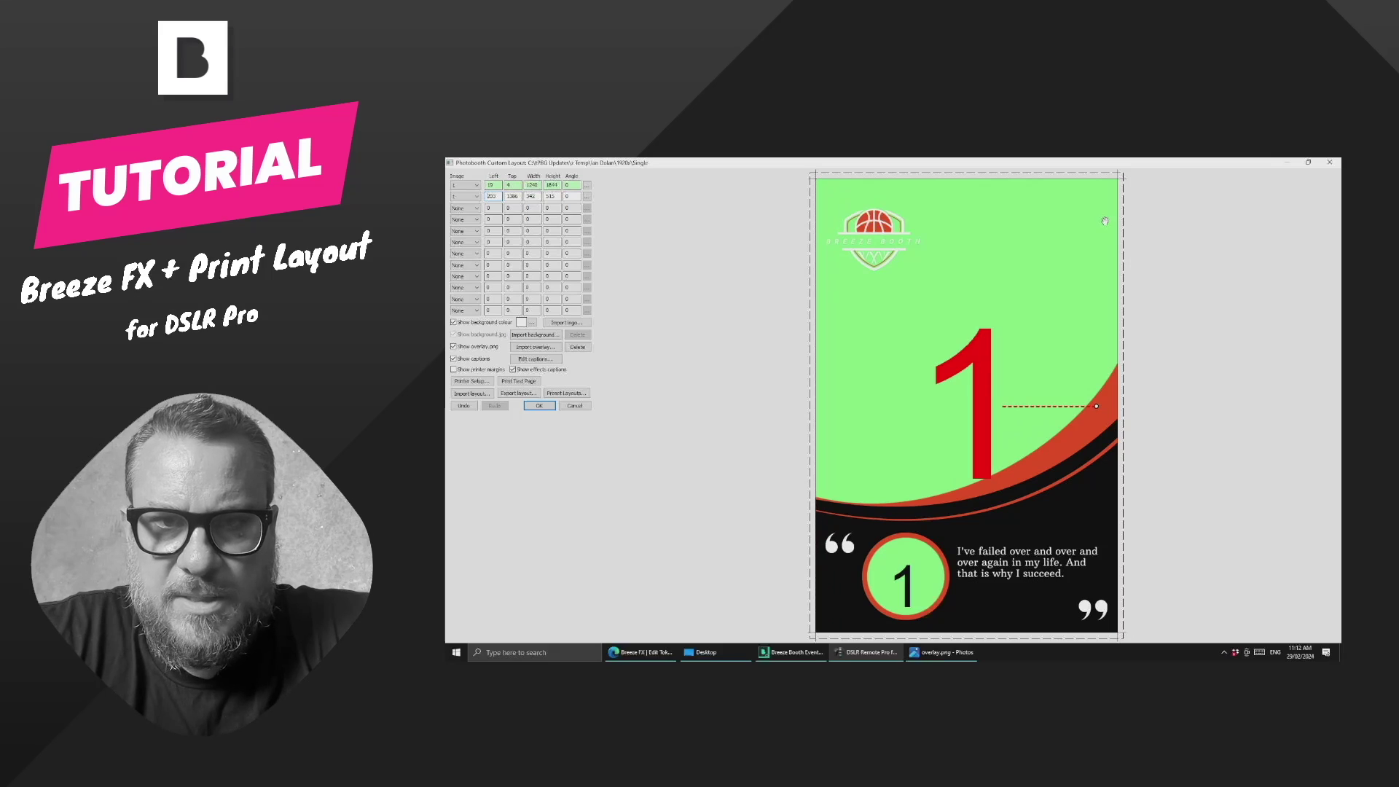
click(539, 406)
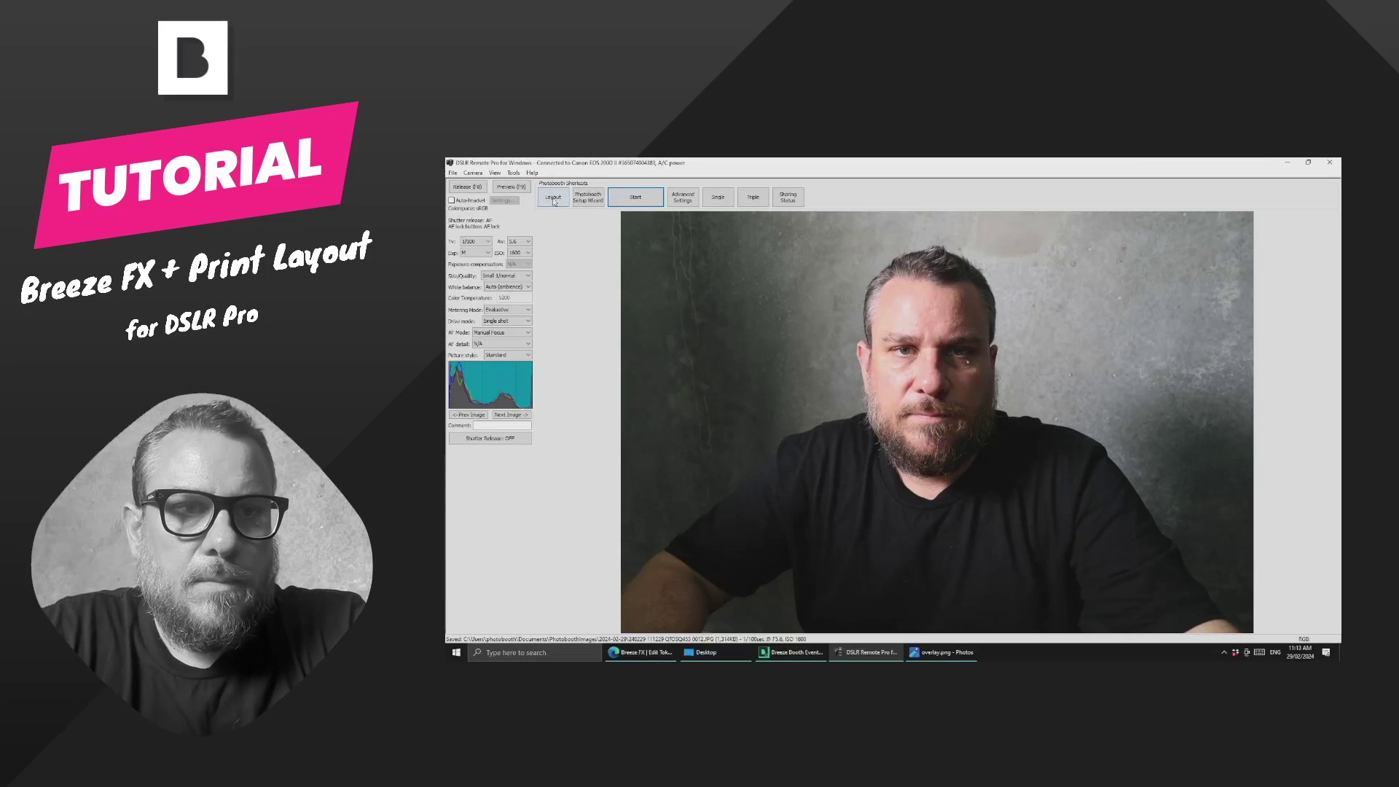
Step: Drag the main photo upward and nudge the circular inset photo slightly lower
drag(950, 387, 947, 354)
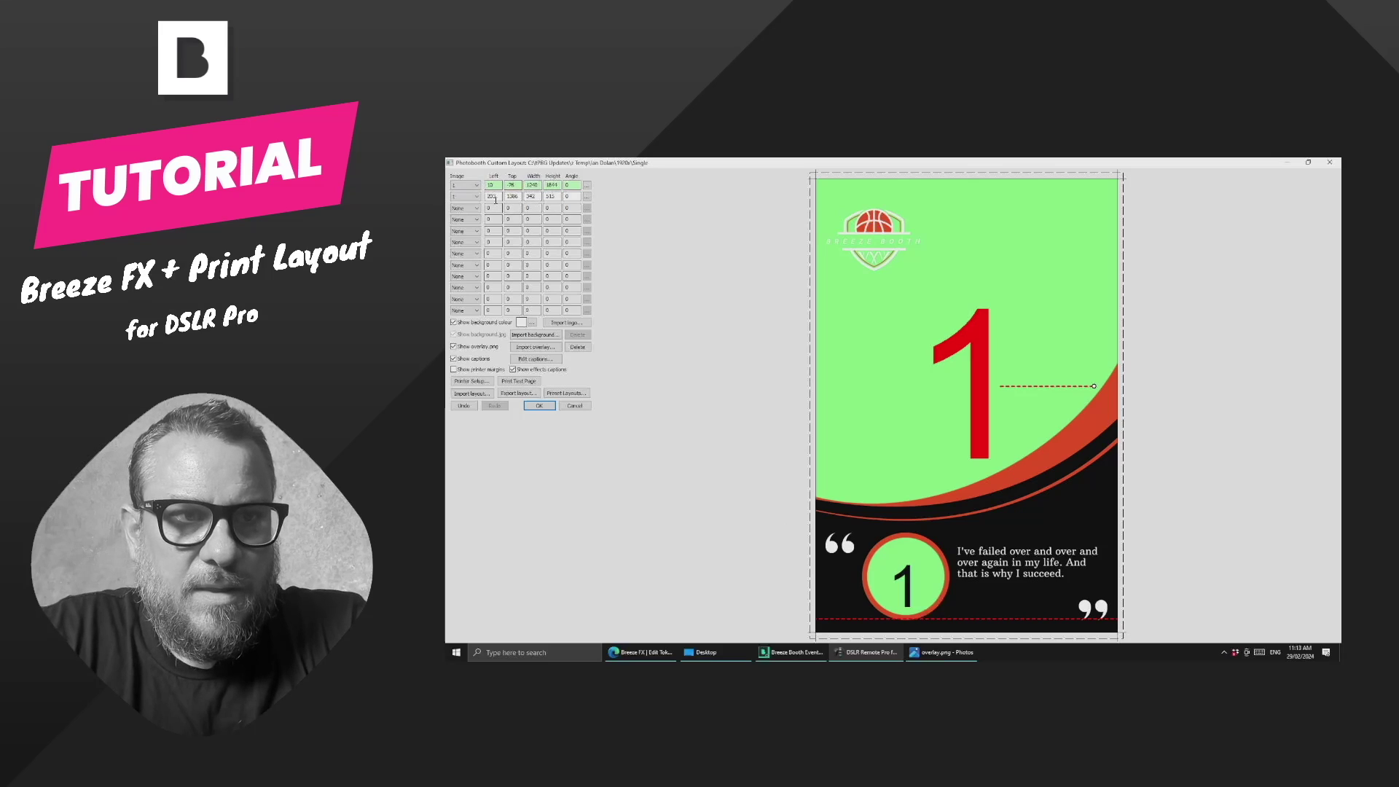
click(897, 564)
drag(904, 569, 905, 573)
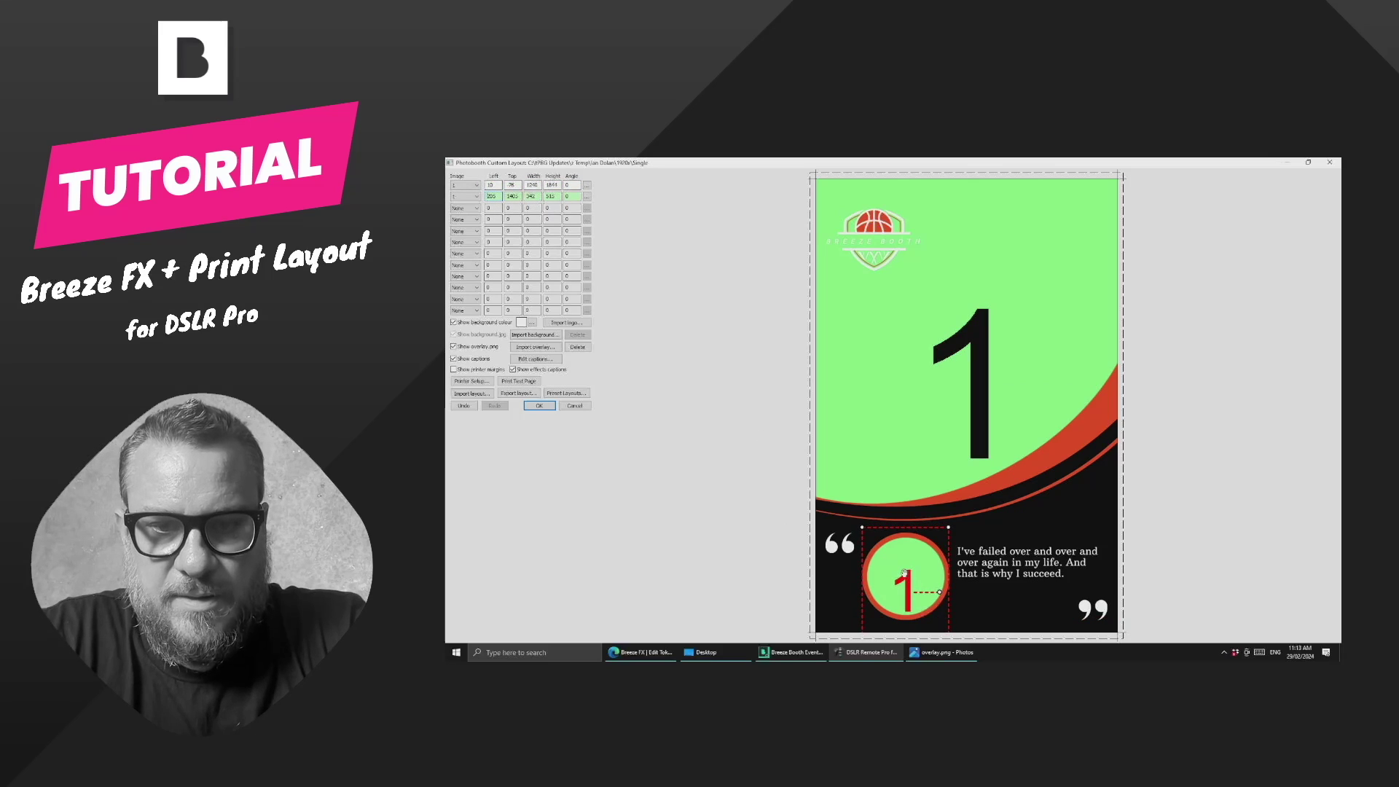
Step: Colourise the circular inset photo orange with opacity .7
right_click(902, 561)
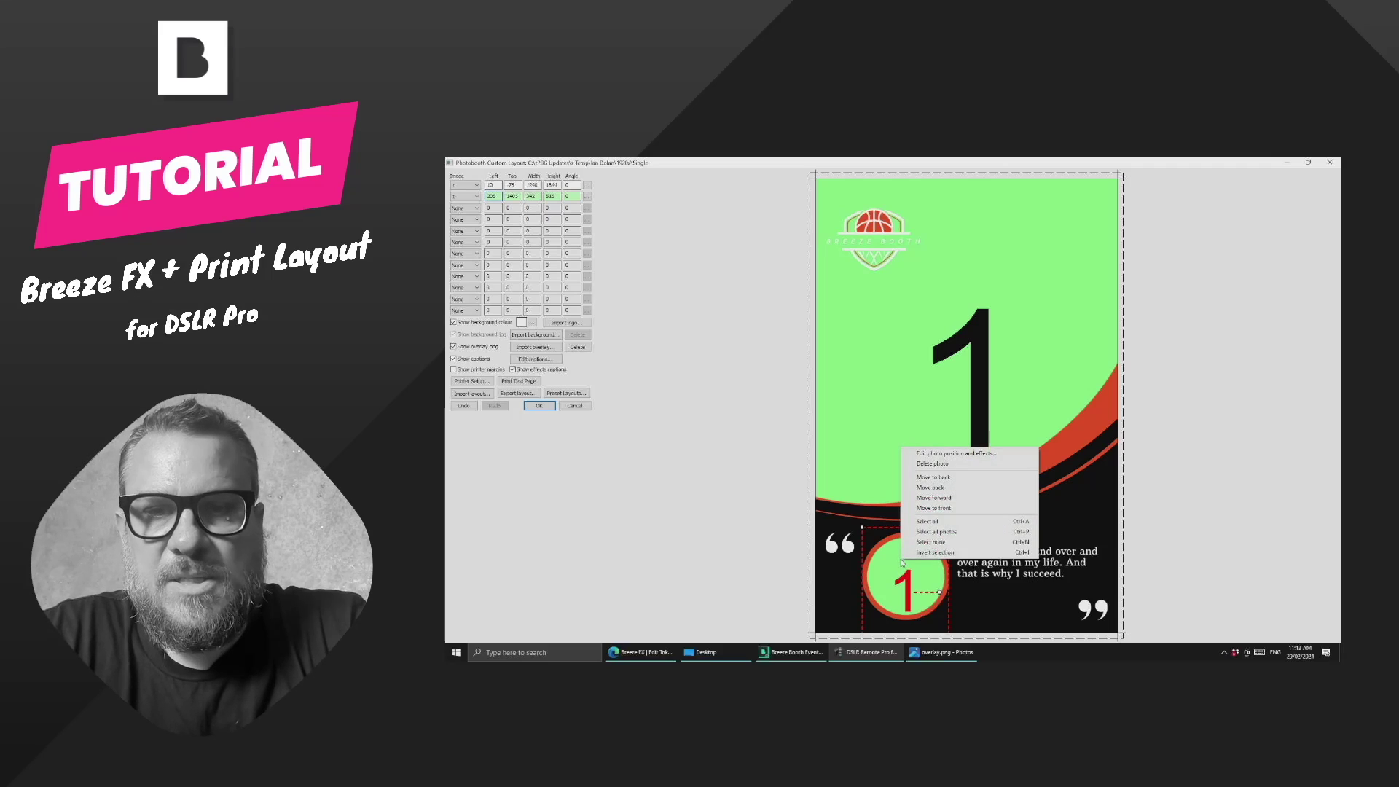
click(948, 453)
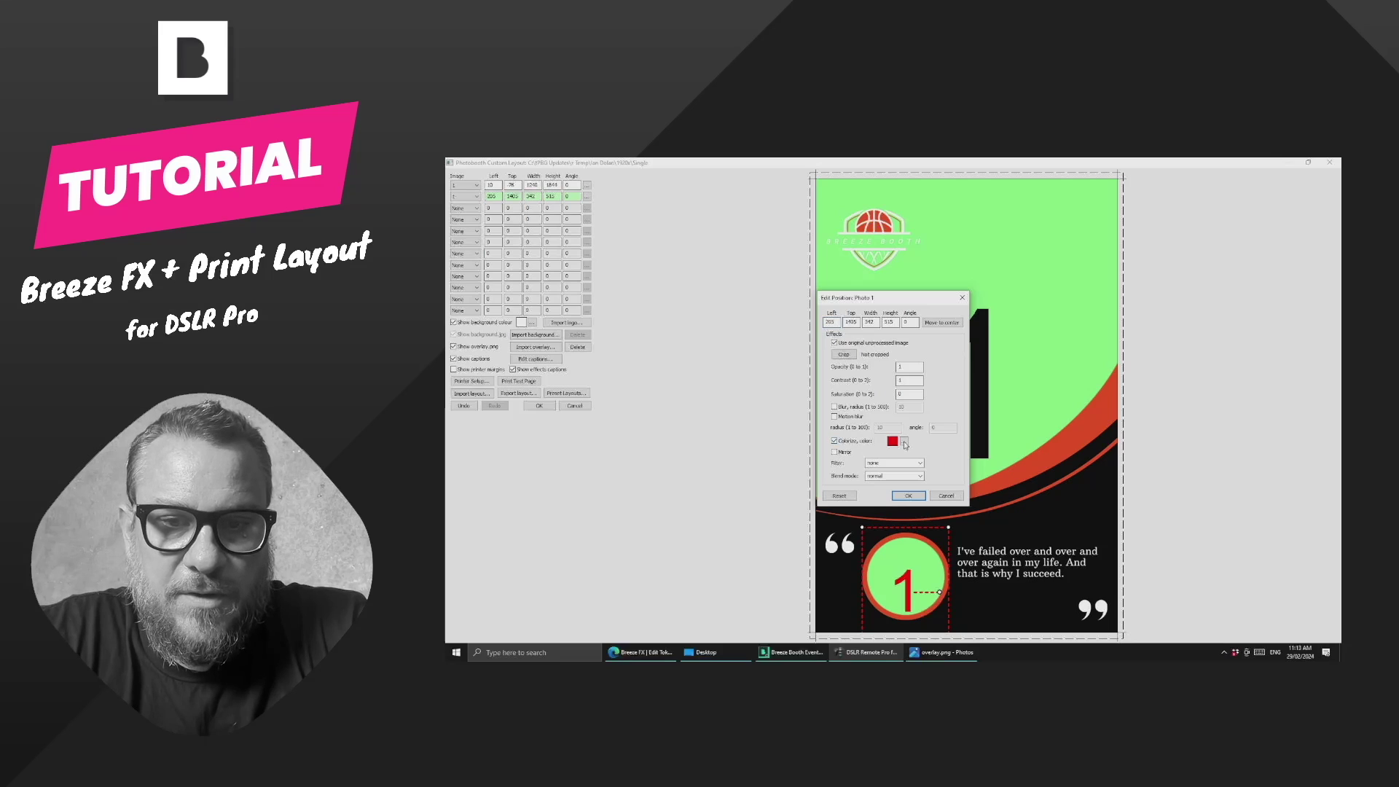
click(905, 443)
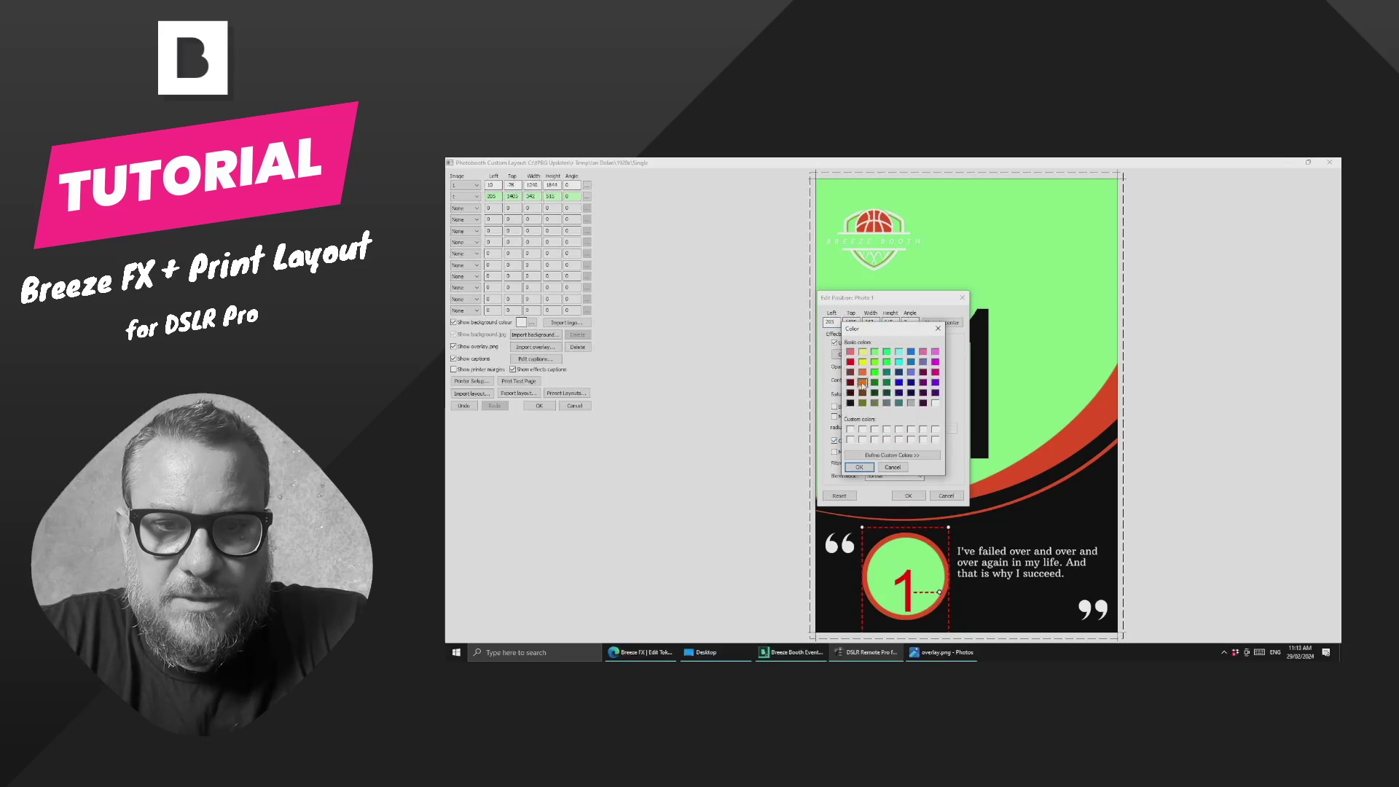
click(860, 466)
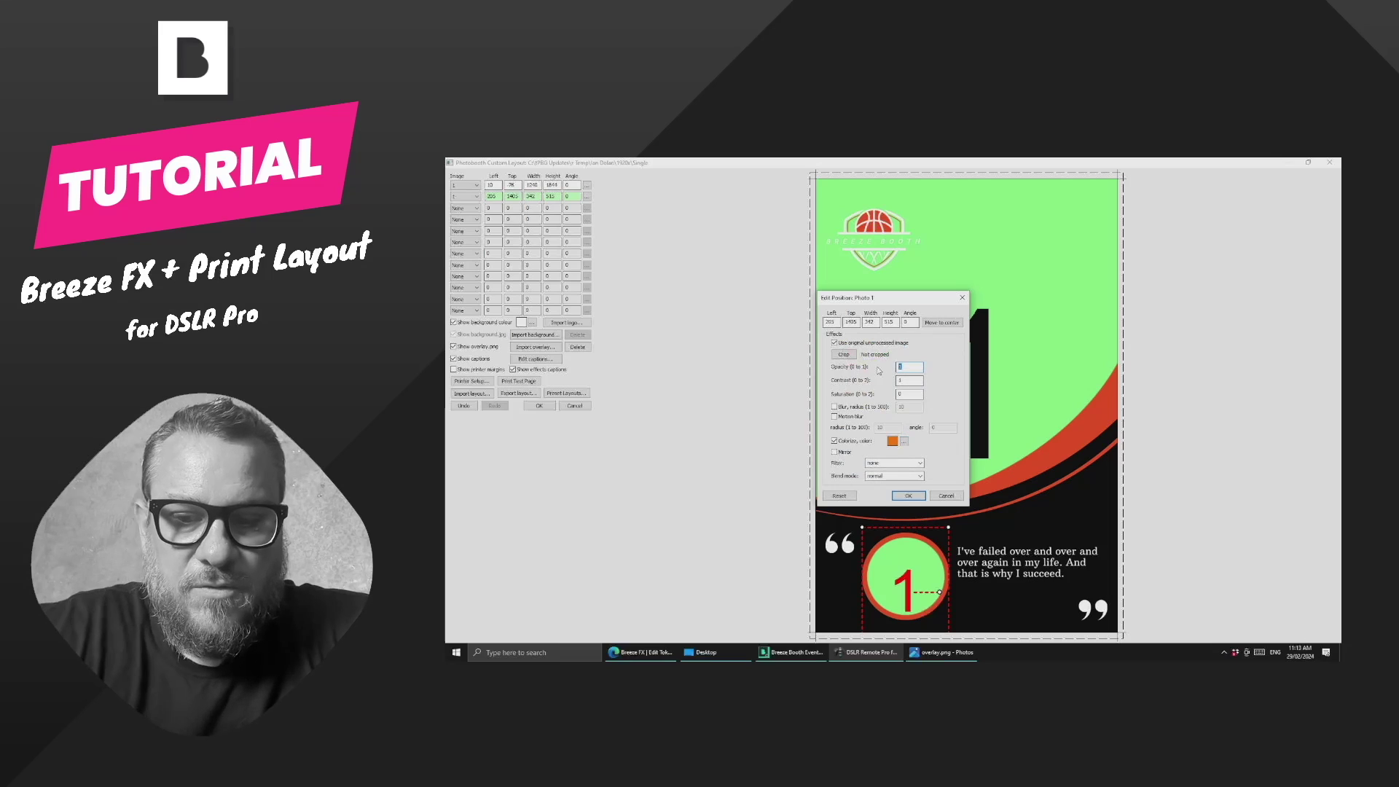
text(7)
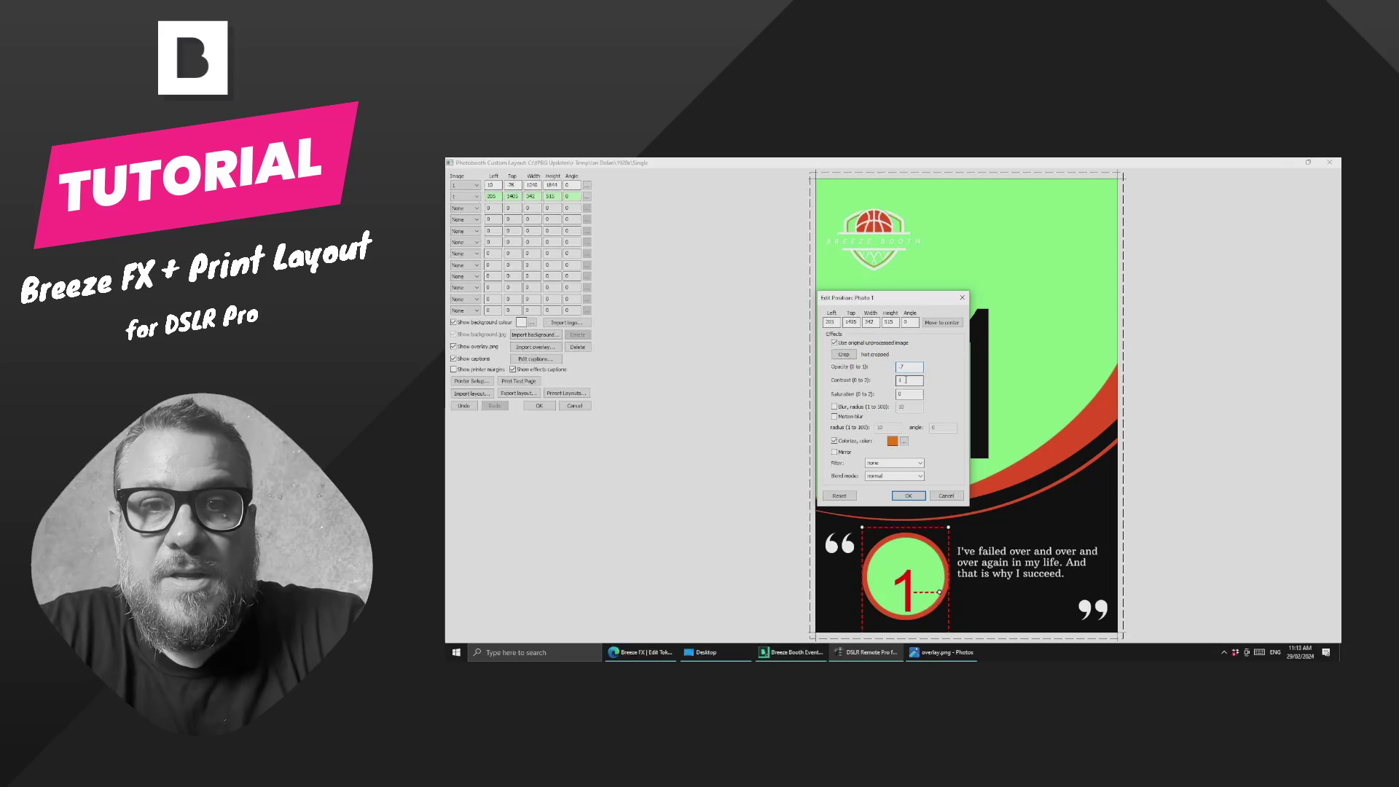
click(902, 498)
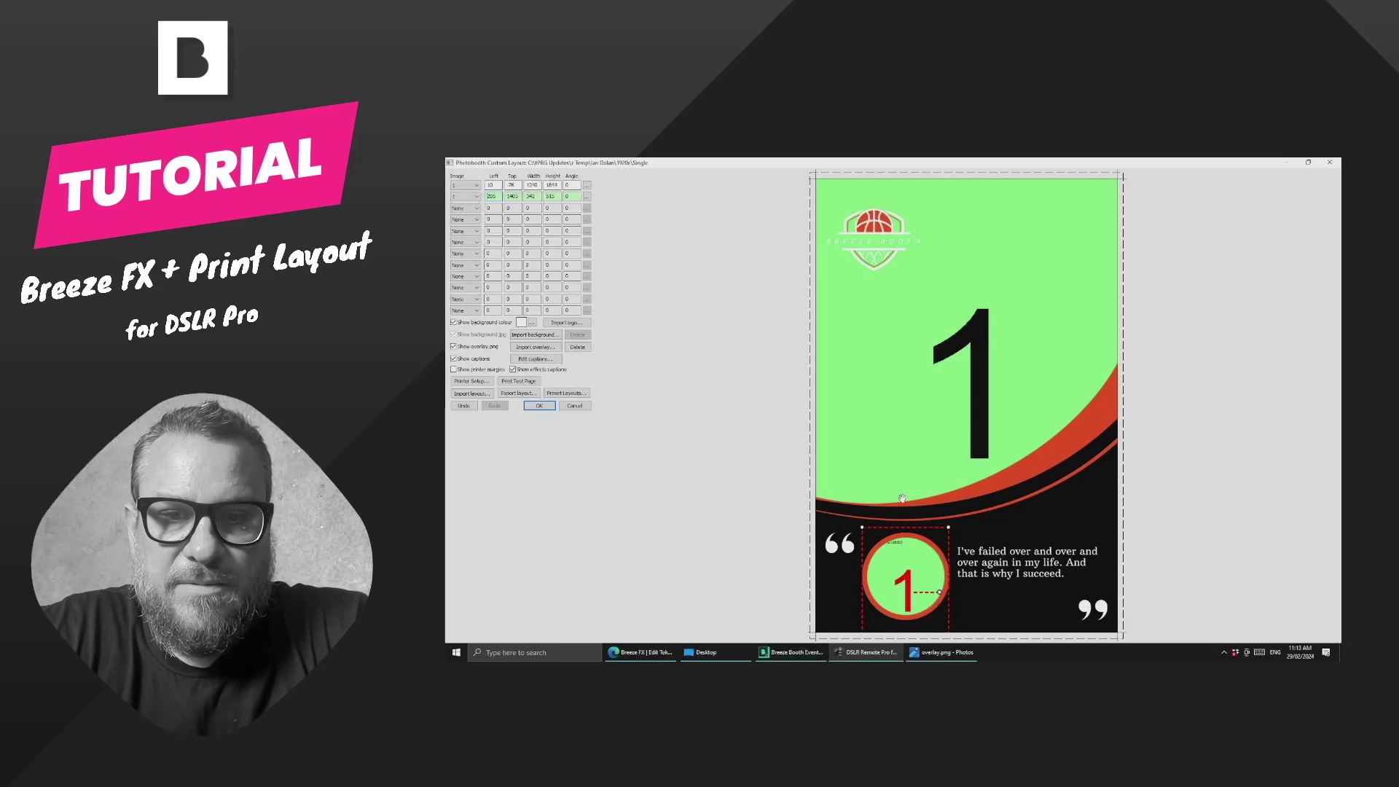
Step: Confirm the Photobooth Custom Layout to save it and return to the live camera view
click(547, 409)
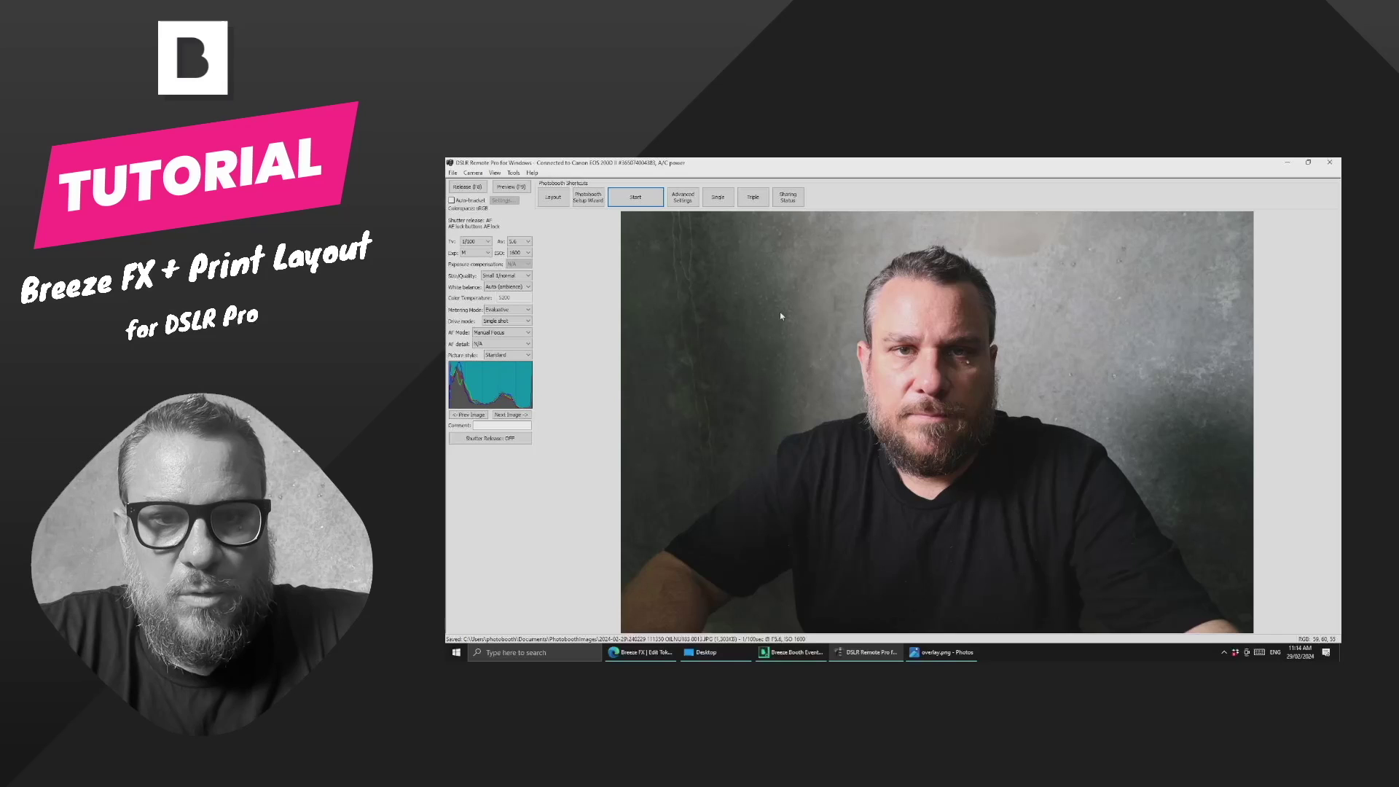
Step: Crop the large main photo (image 1) to 100% width by 75% height
click(553, 197)
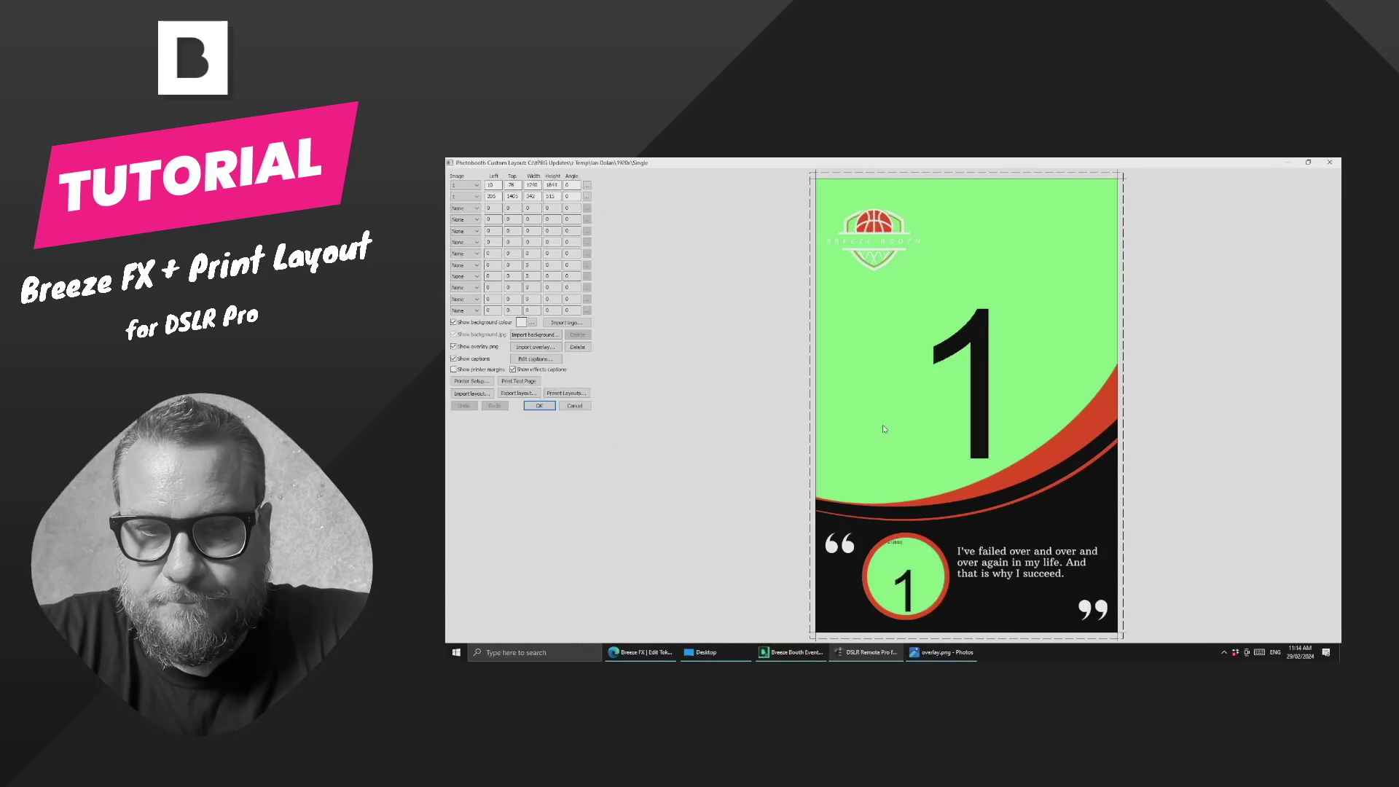
right_click(938, 337)
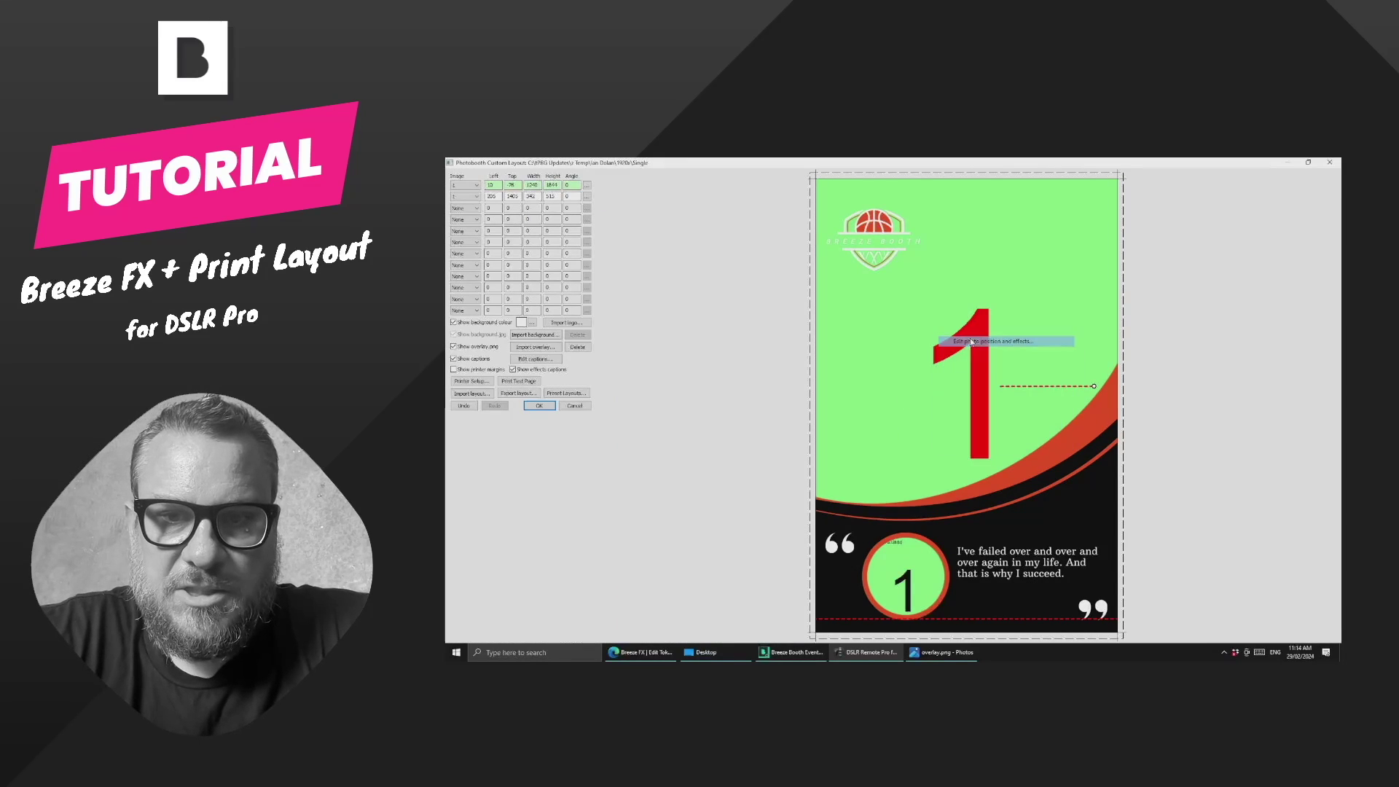
click(972, 342)
click(842, 353)
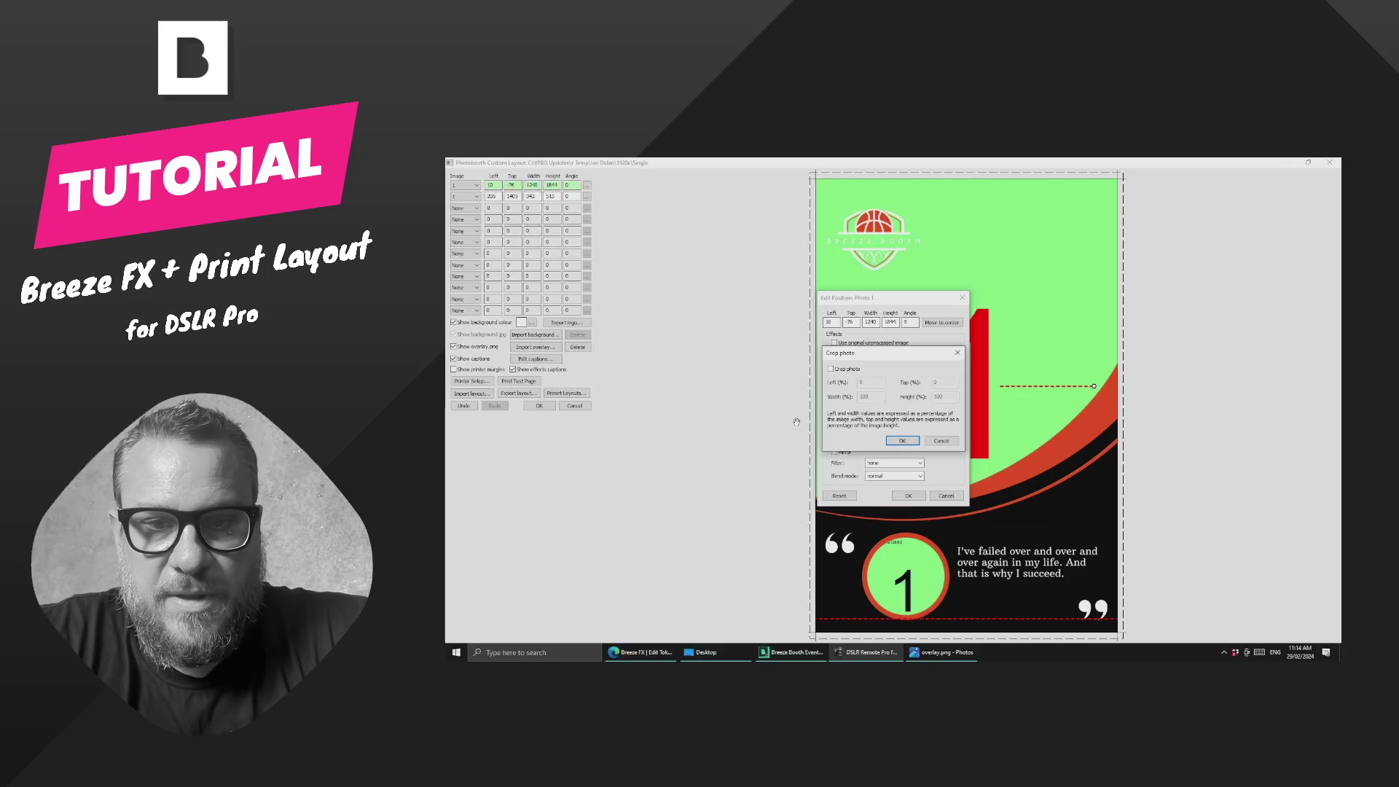
click(842, 369)
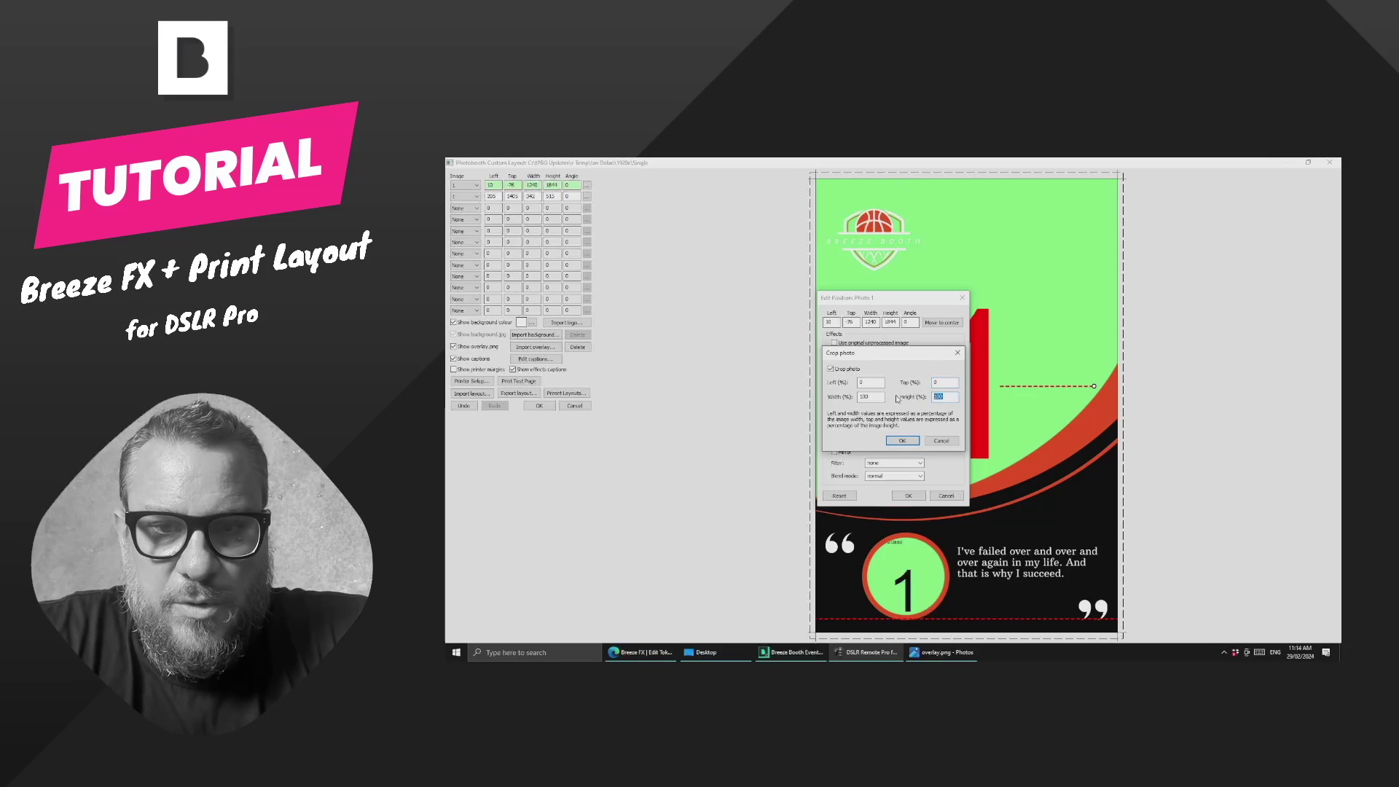
click(946, 397)
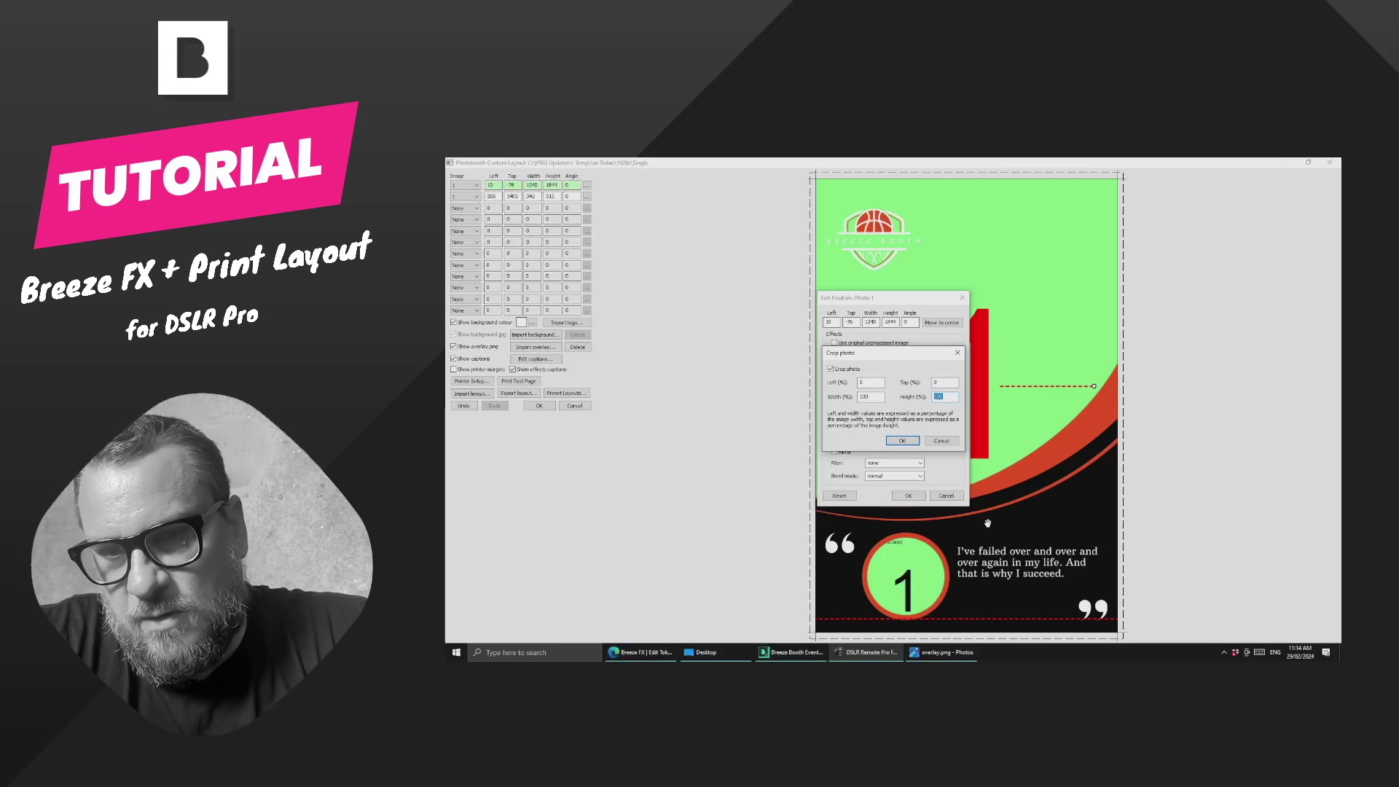
text(75)
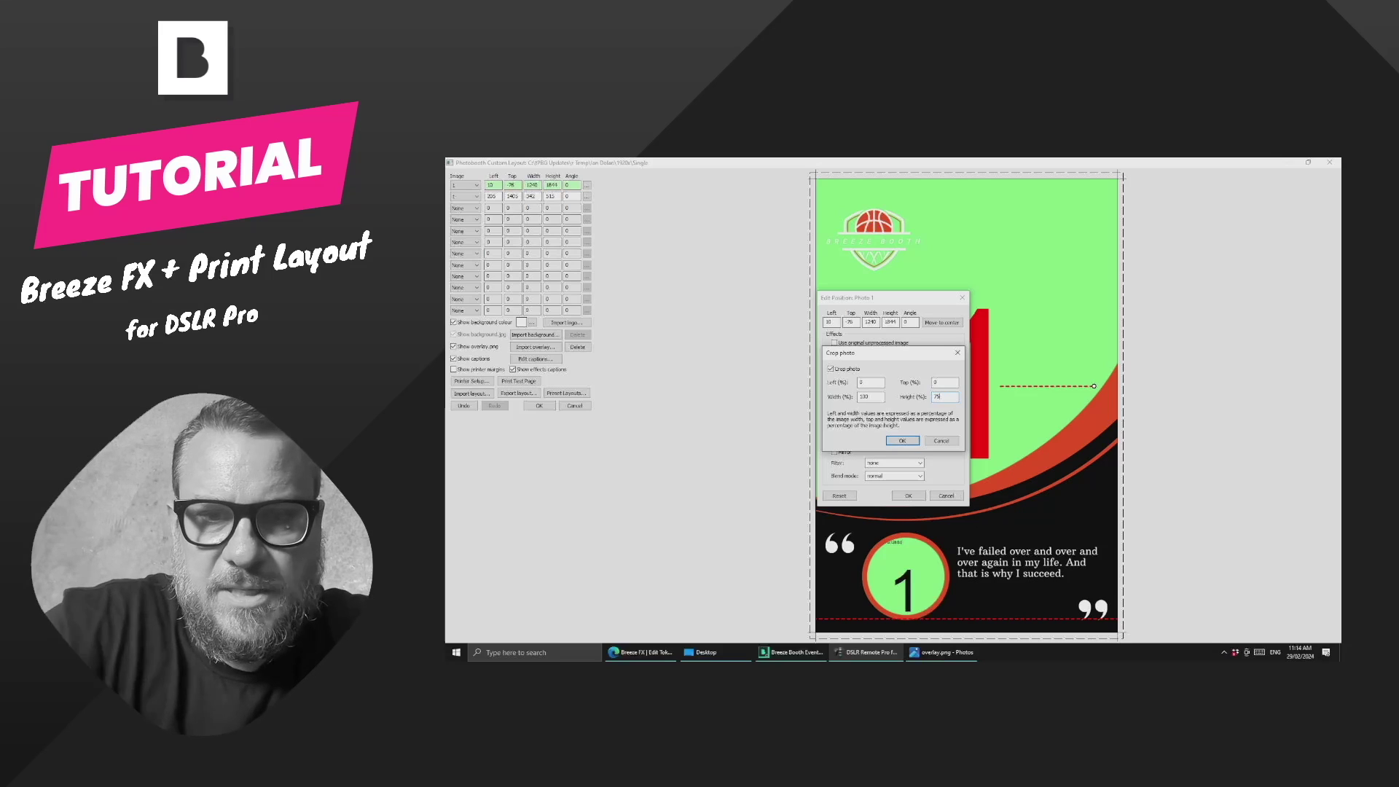
click(906, 444)
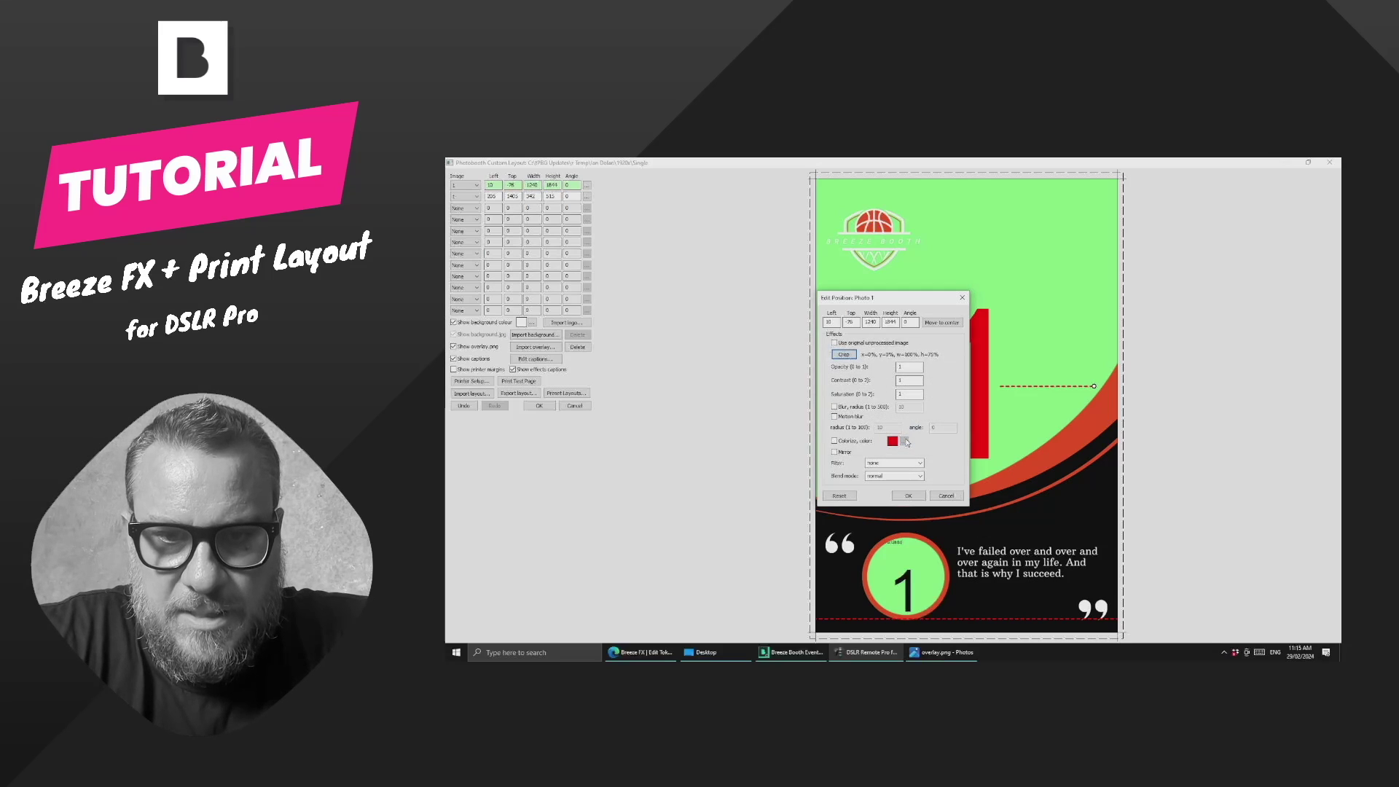
click(910, 495)
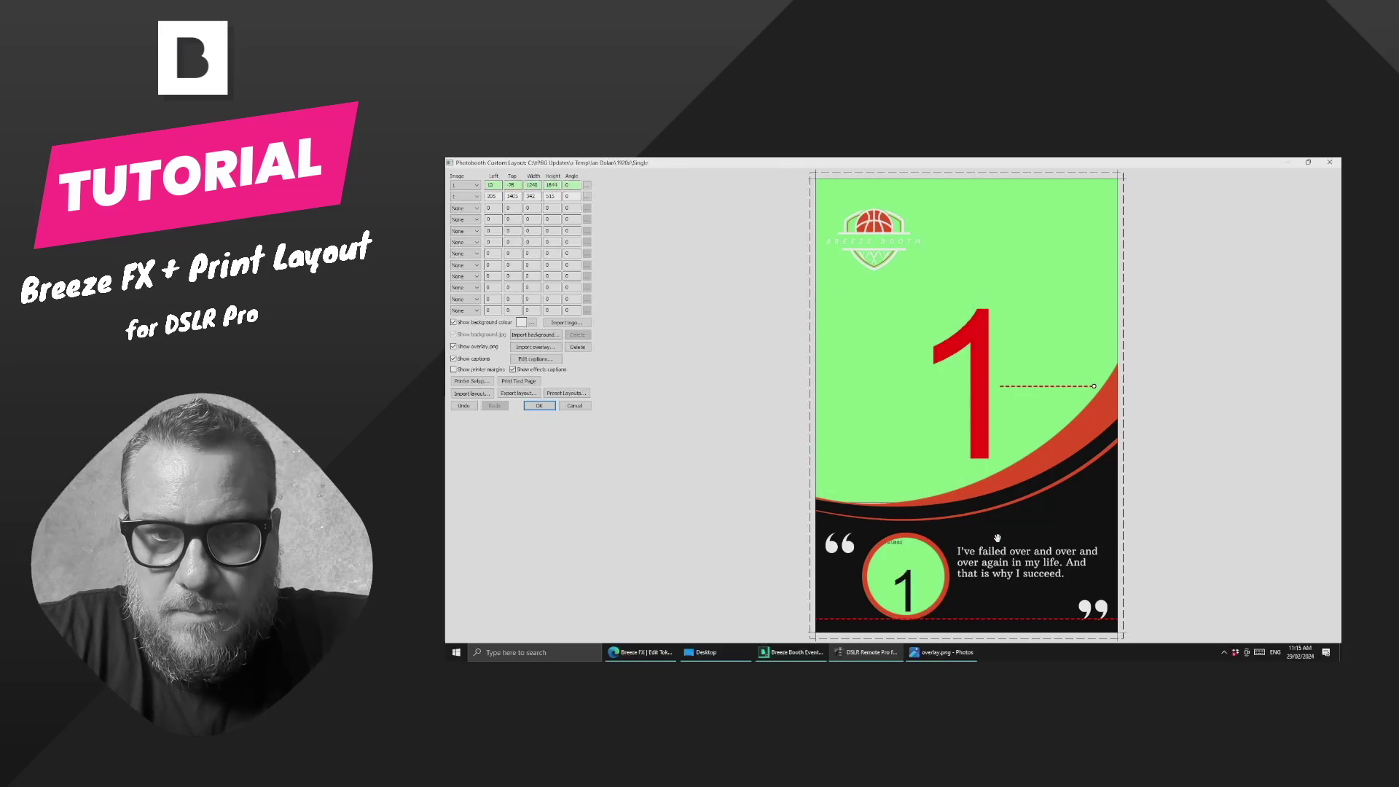
Step: Drag the cropped main photo lower on the page and save the layout
mouse_move(933, 398)
mouse_down()
mouse_move(957, 445)
mouse_move(951, 343)
mouse_move(954, 460)
mouse_move(947, 357)
mouse_move(929, 467)
mouse_move(936, 335)
mouse_move(936, 465)
mouse_move(939, 383)
mouse_up()
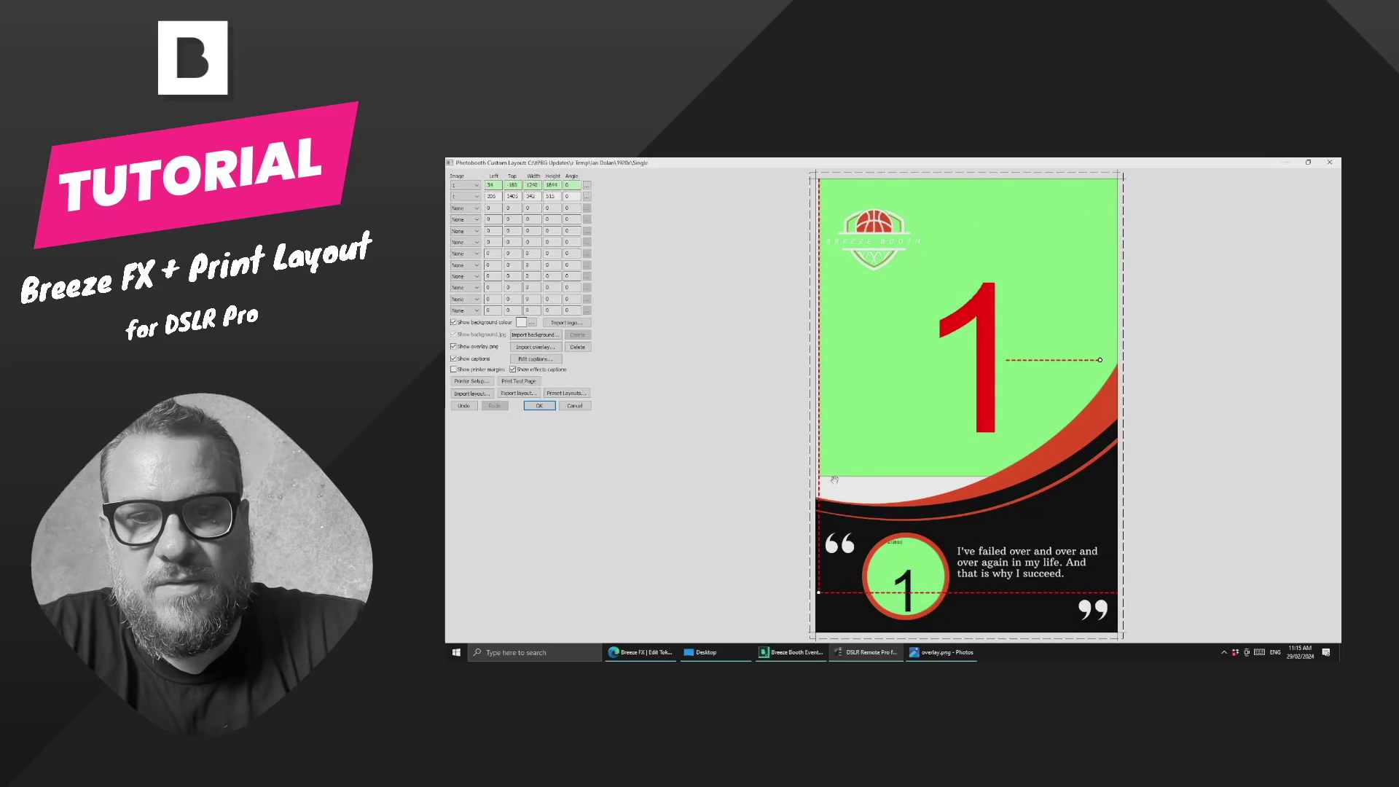
drag(879, 399, 870, 433)
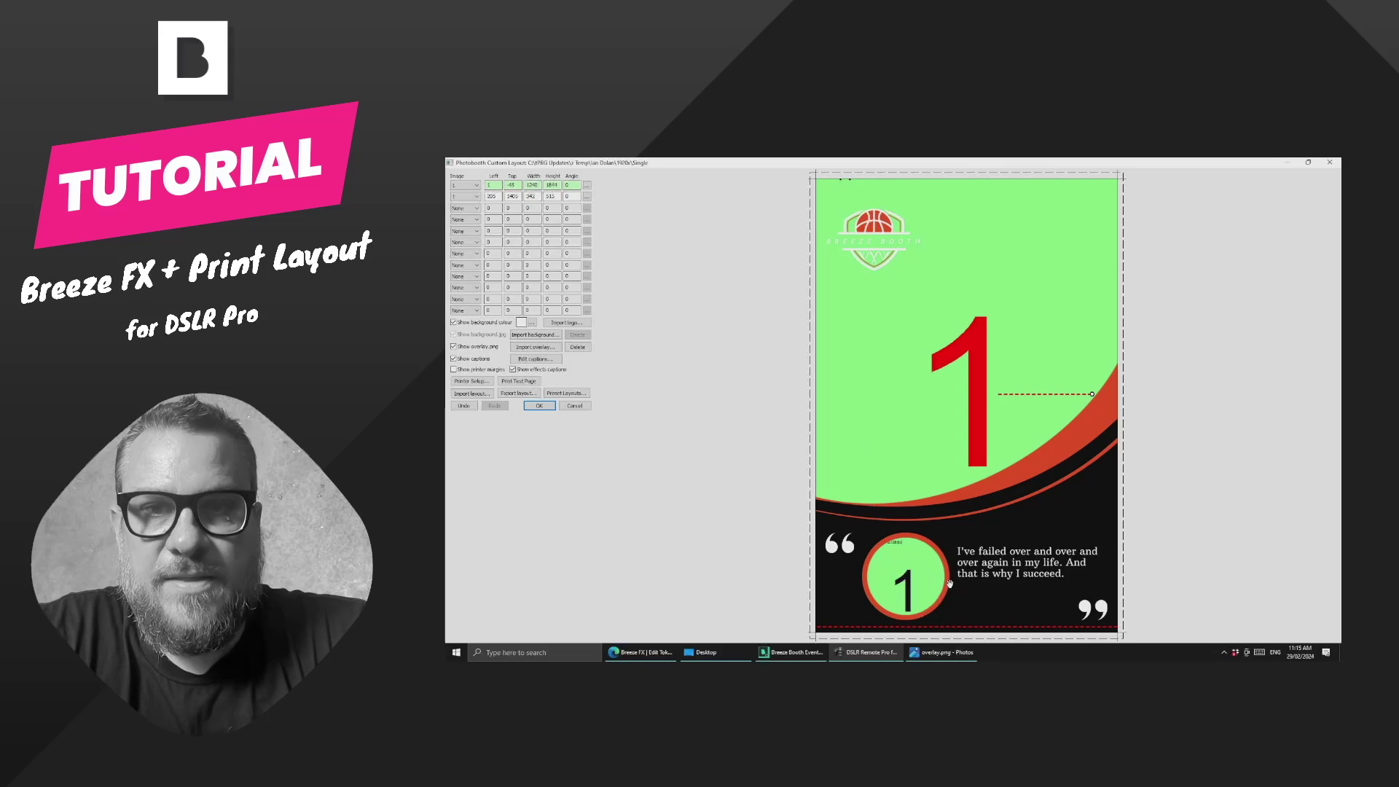
click(547, 407)
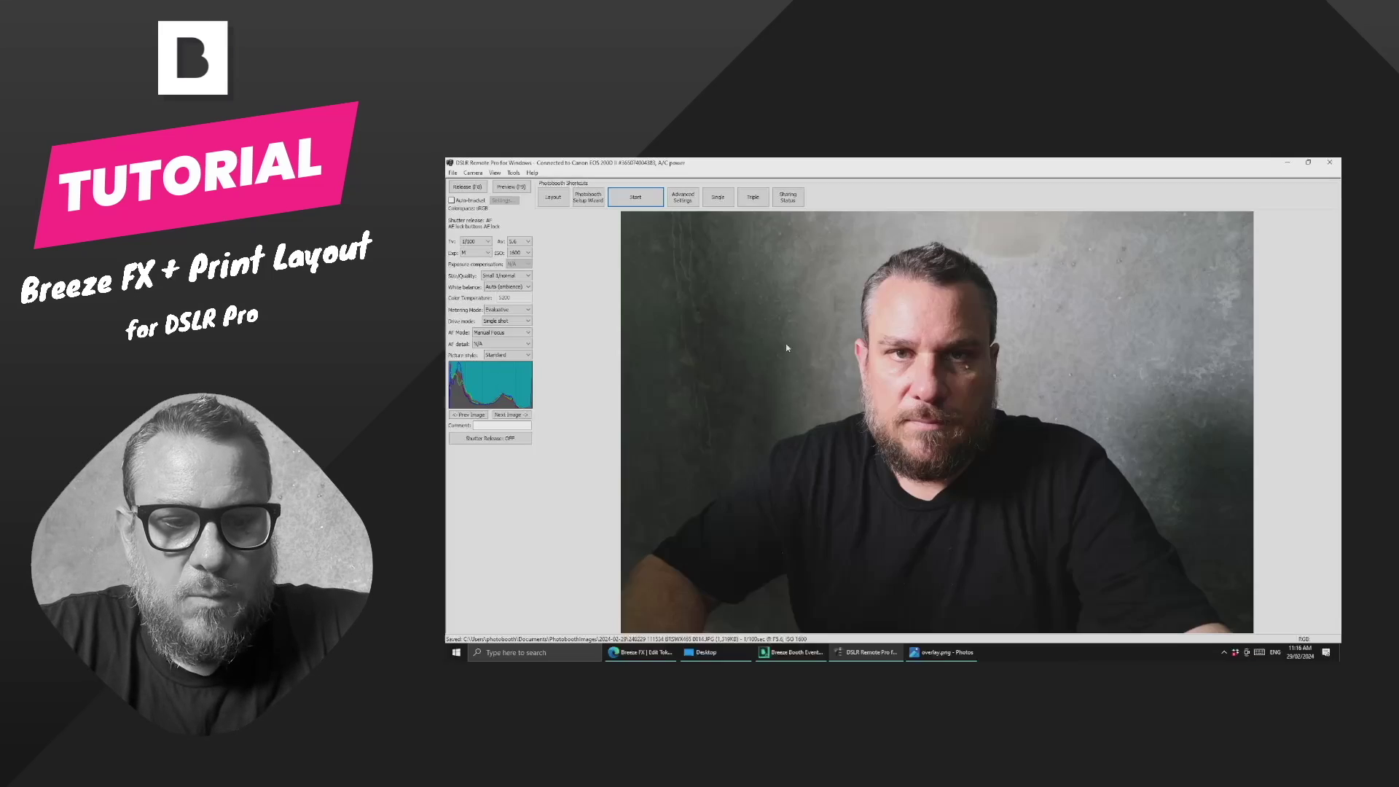
Step: Give the main photo saturation 0 and a blur of radius 10
click(553, 197)
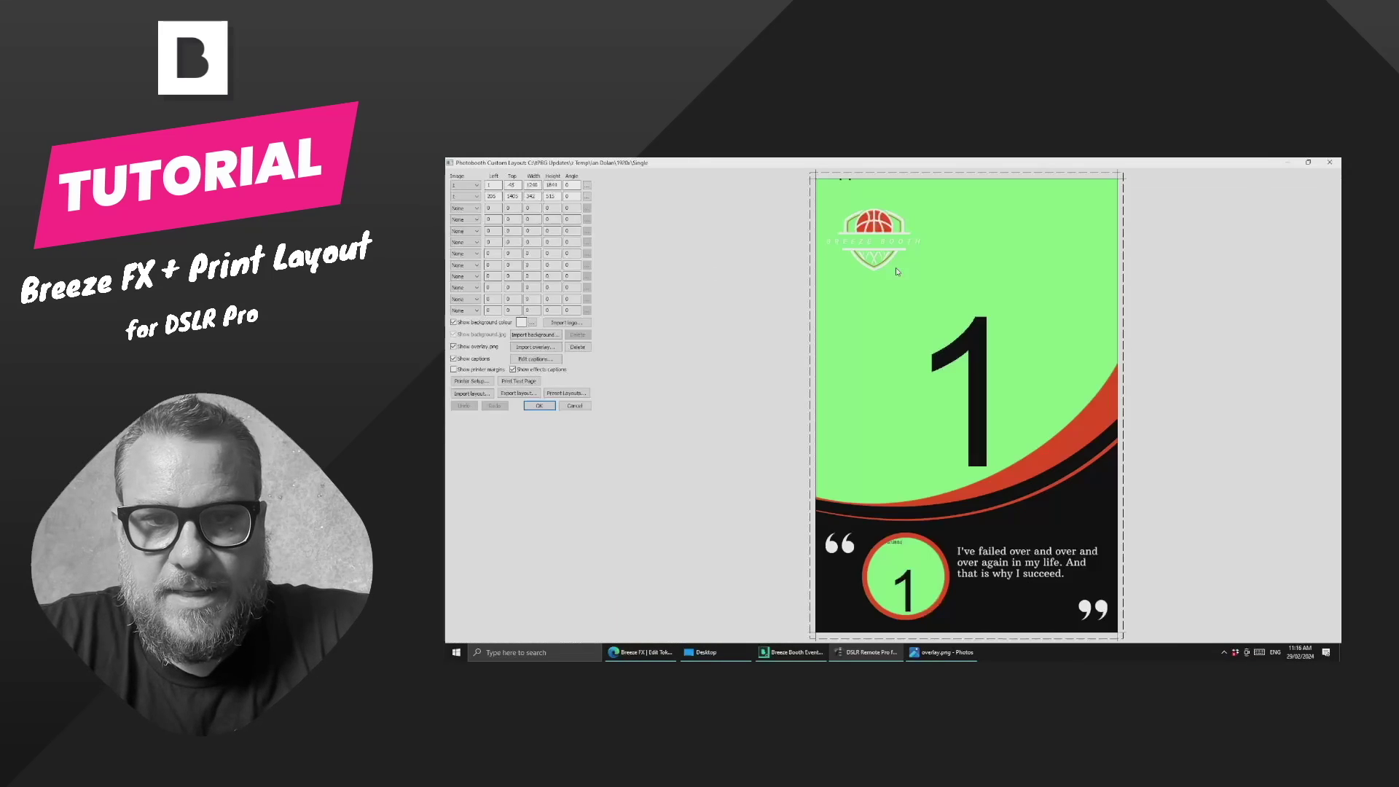
click(954, 262)
right_click(955, 261)
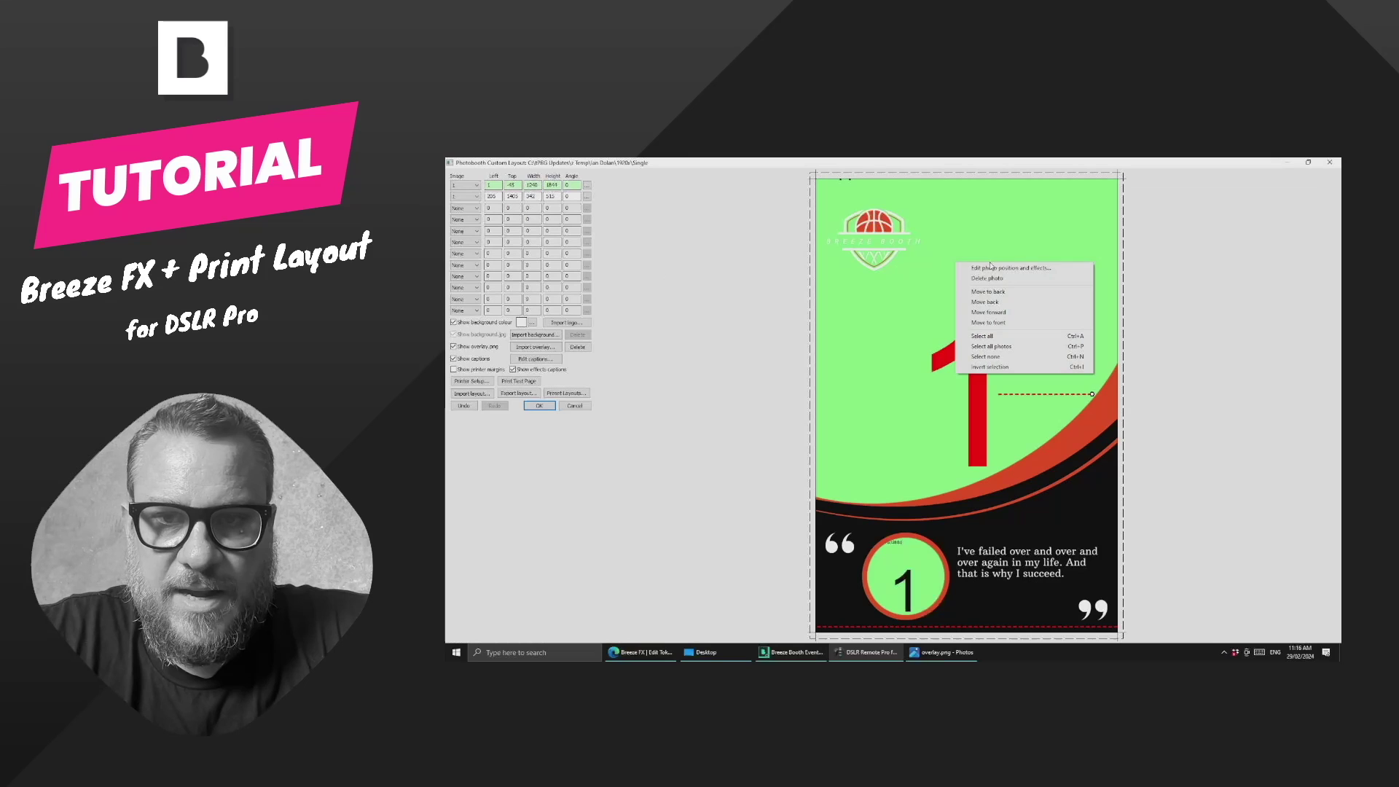
click(991, 268)
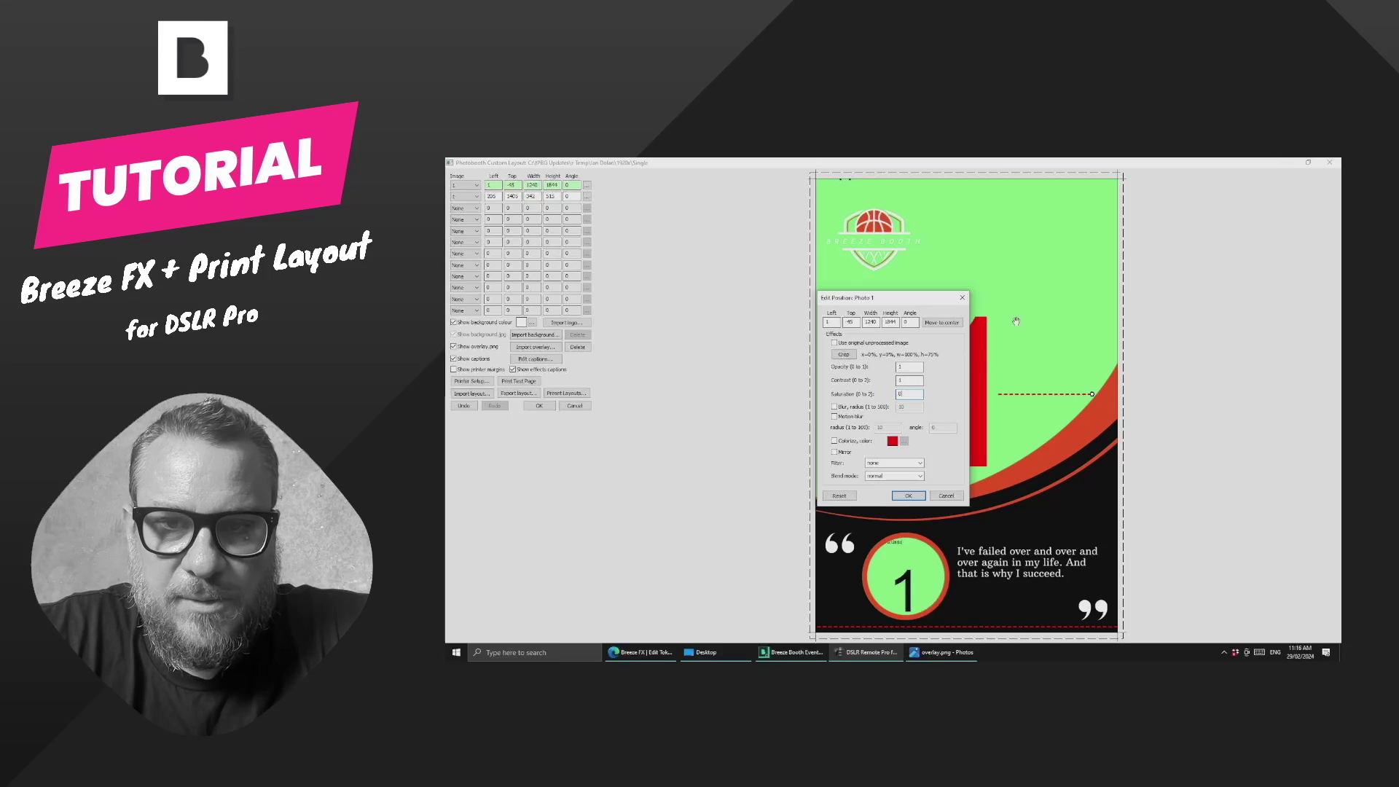
click(852, 408)
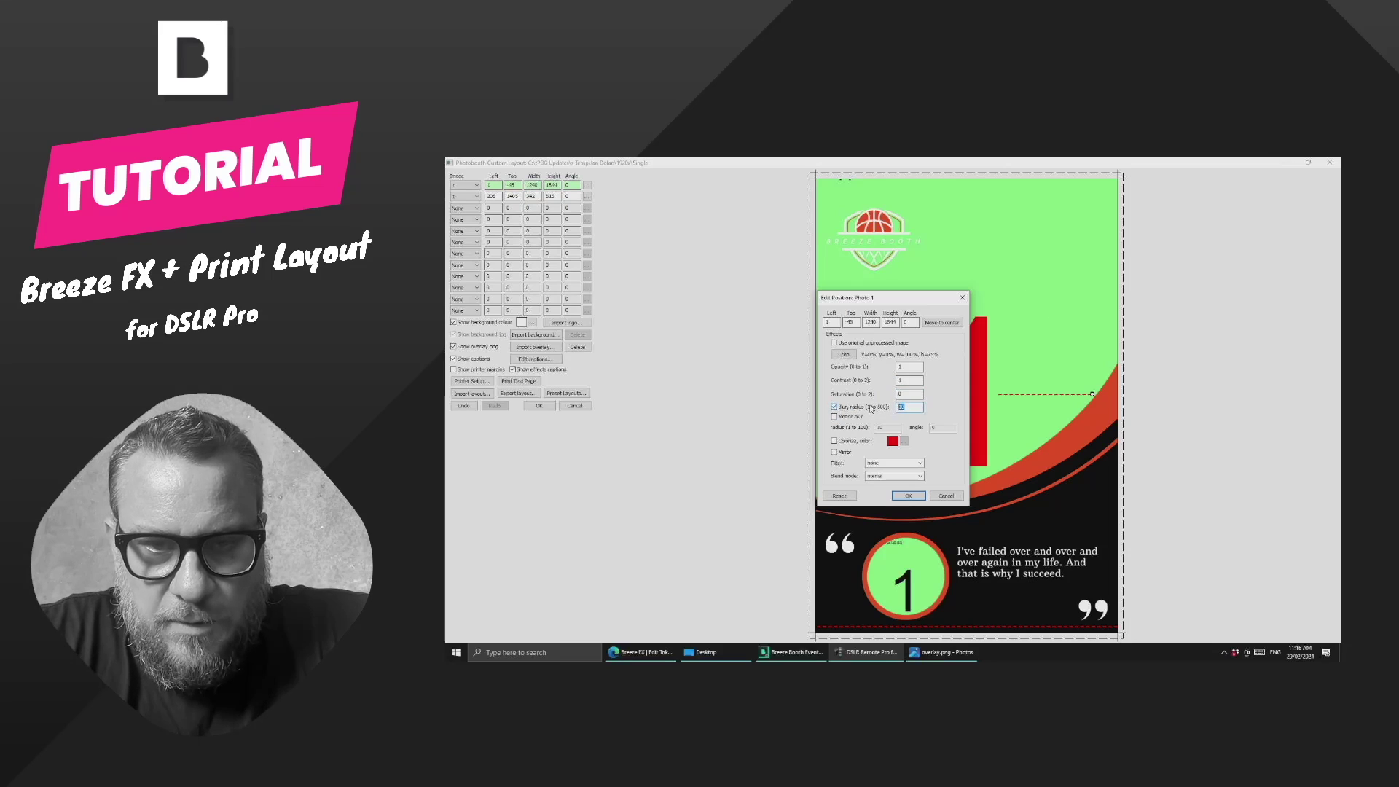
click(911, 495)
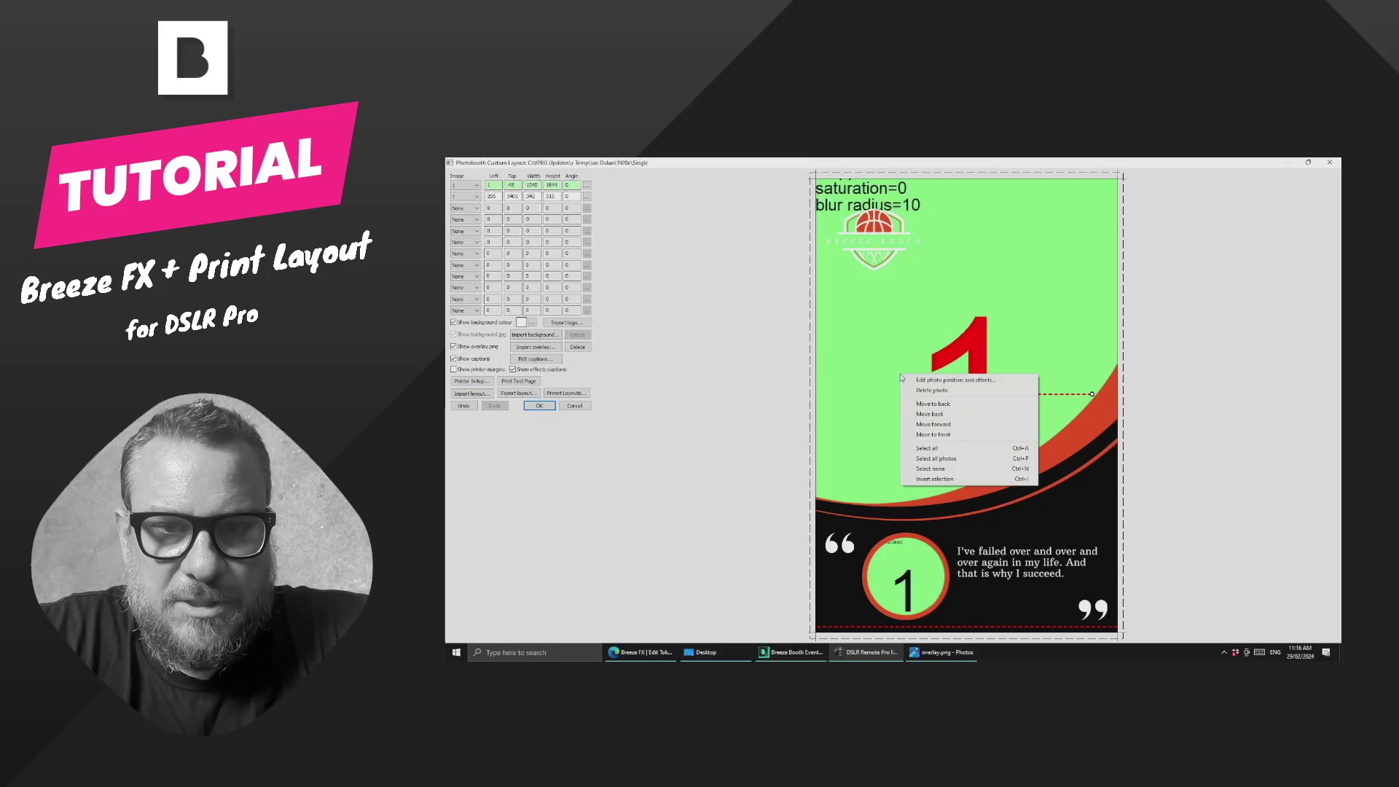
right_click(901, 375)
Step: Enable the PLAY BALL ALL DAY caption in the caption settings
click(677, 368)
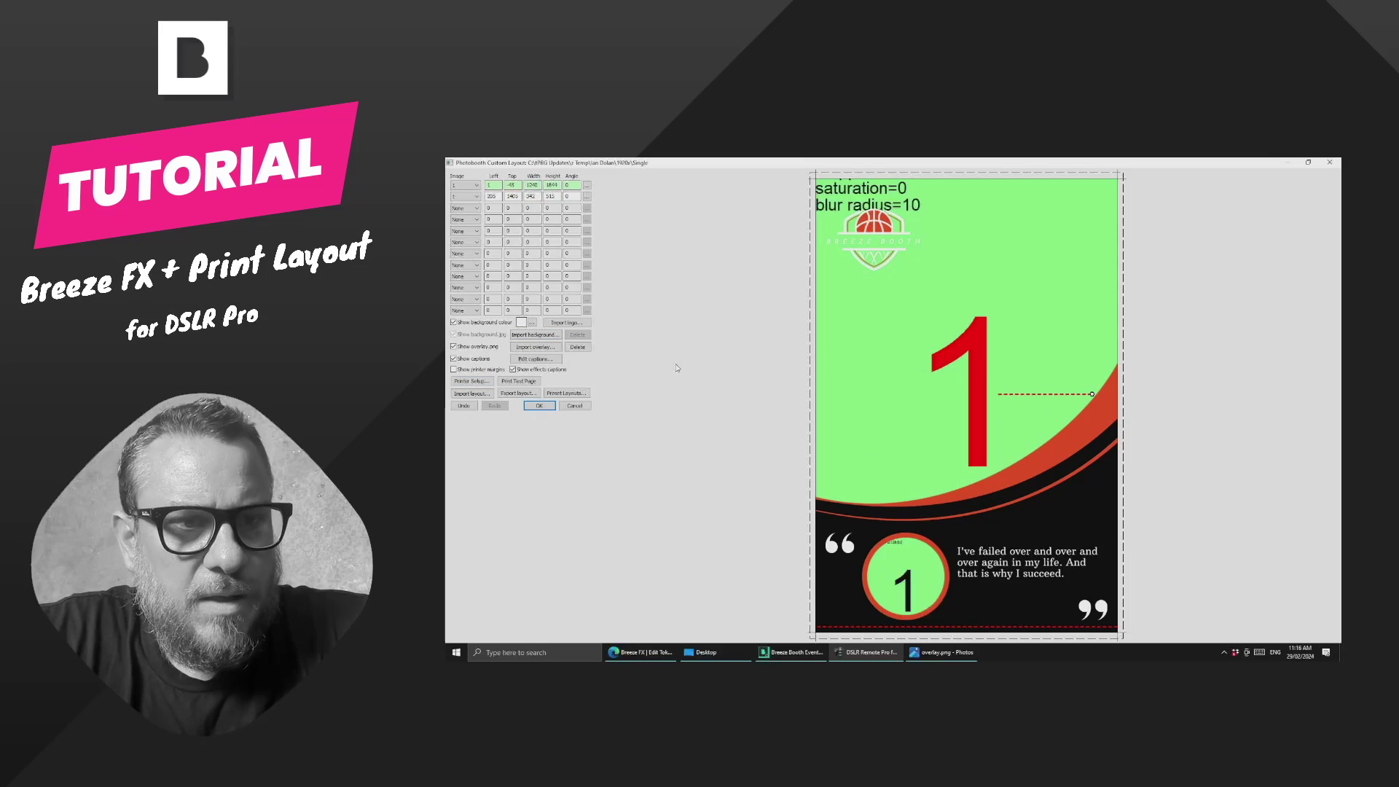
click(540, 359)
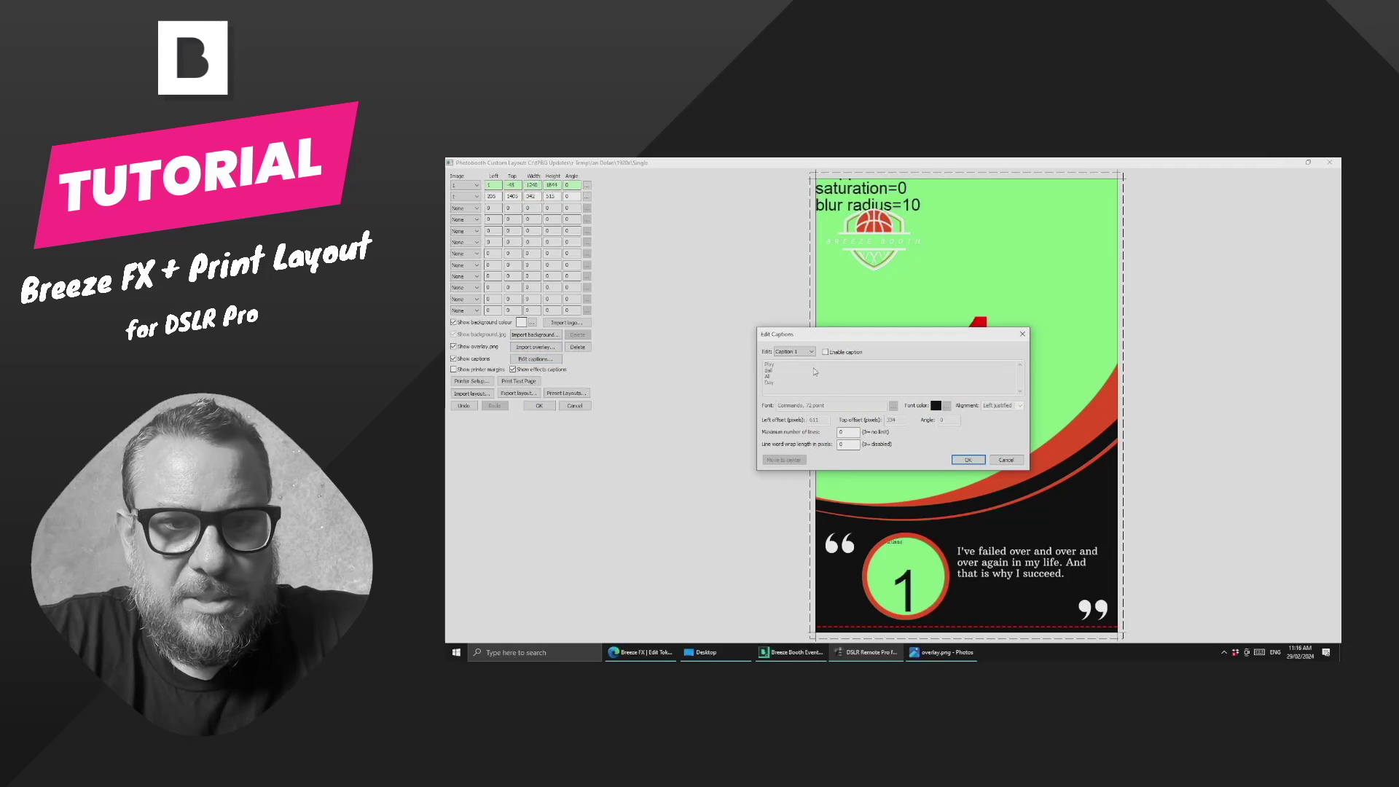
click(841, 355)
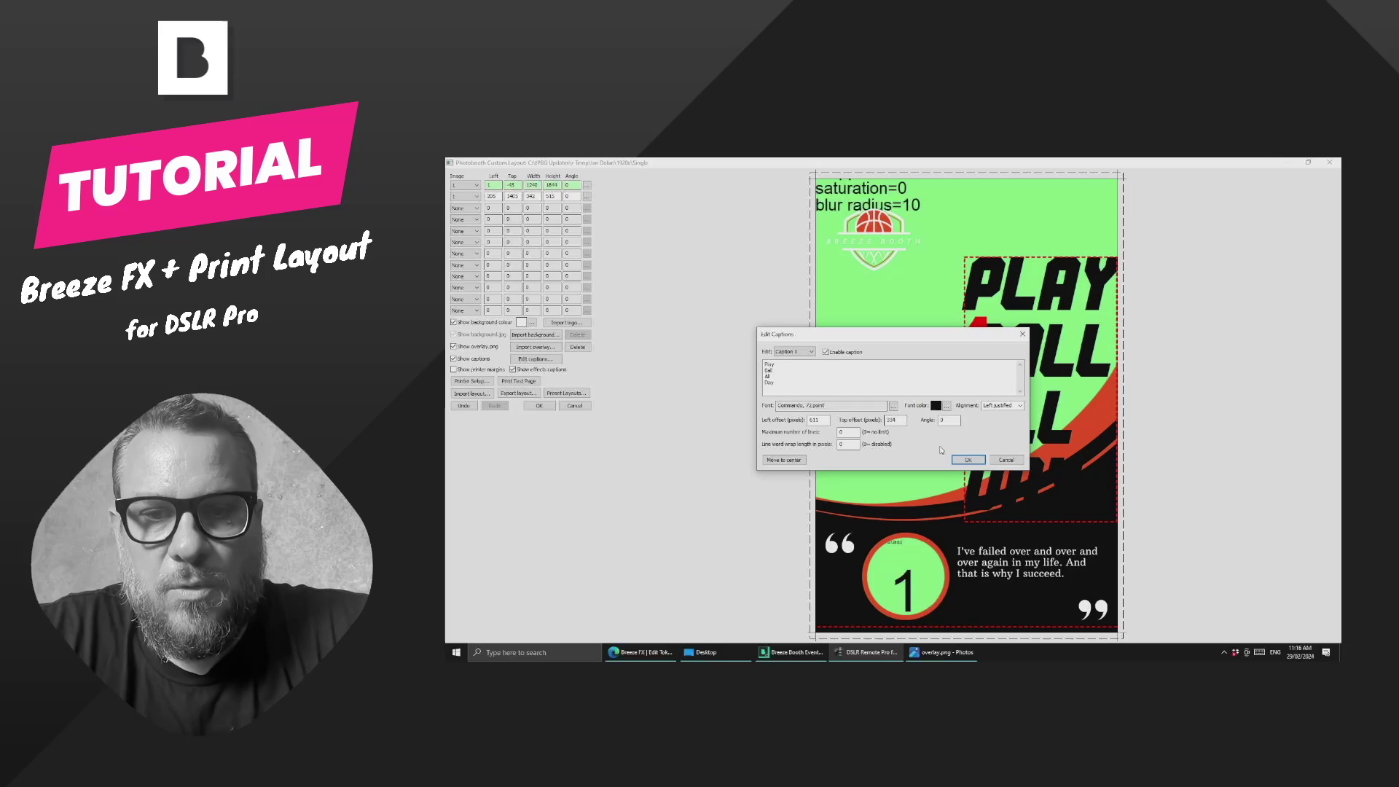
click(969, 461)
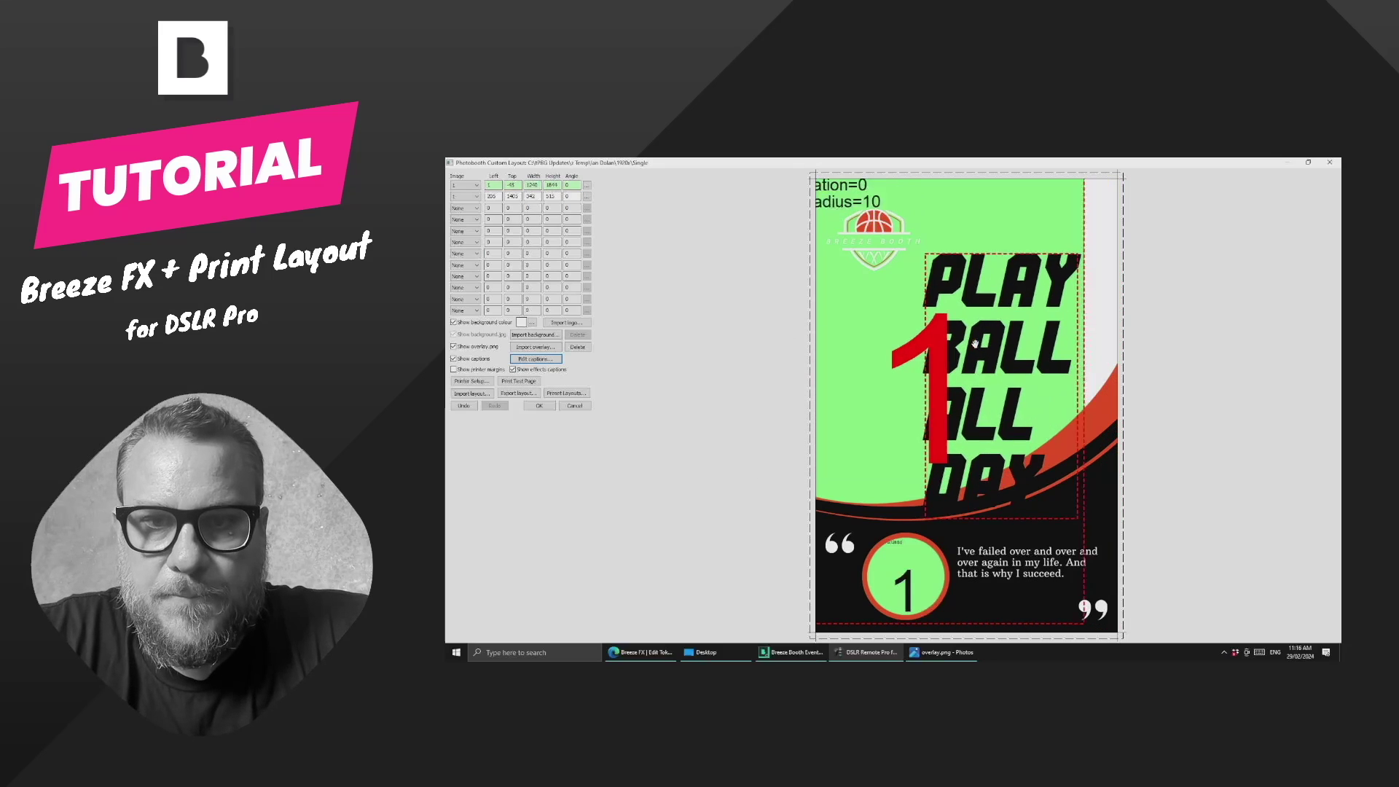
Step: Reposition the main photo behind the lettering and move the caption higher
drag(1014, 345, 1022, 345)
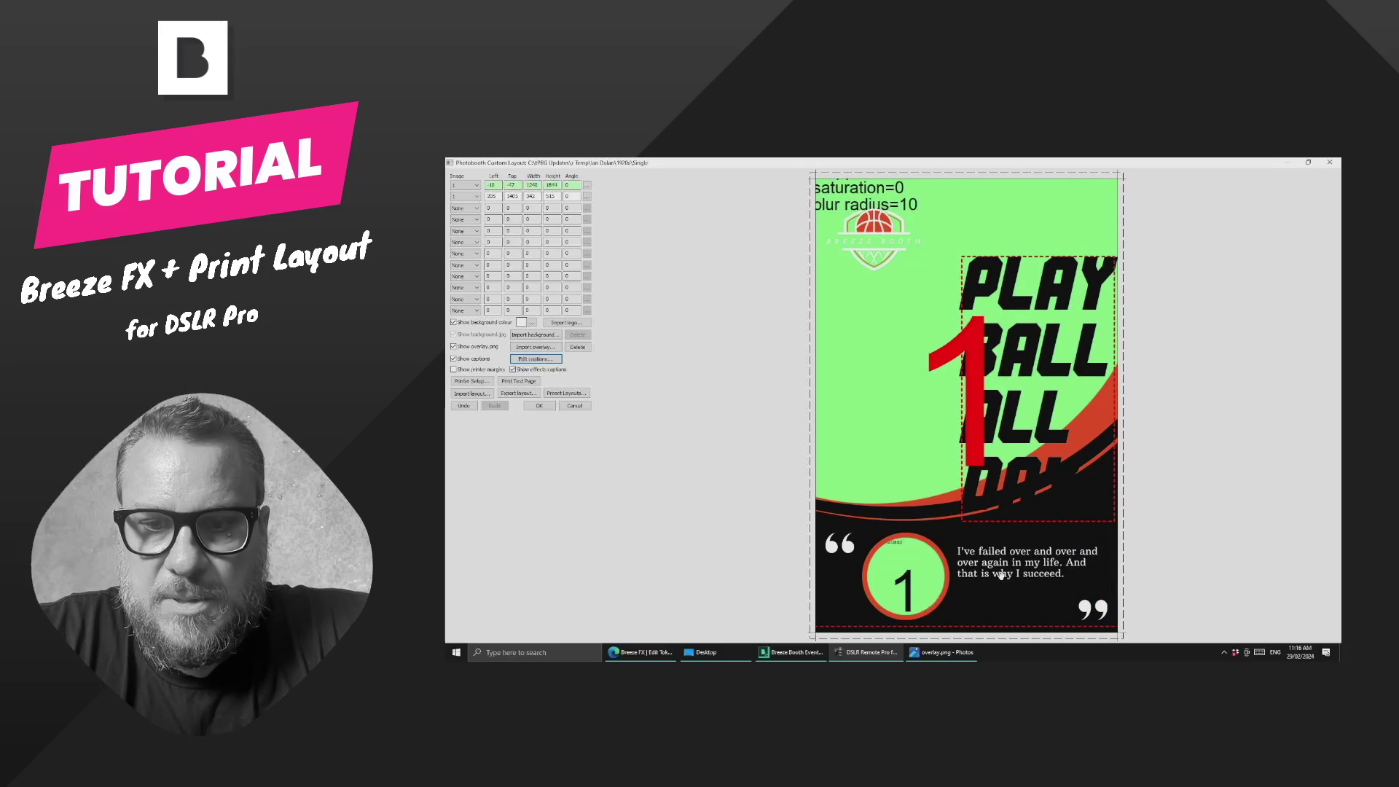
click(1065, 365)
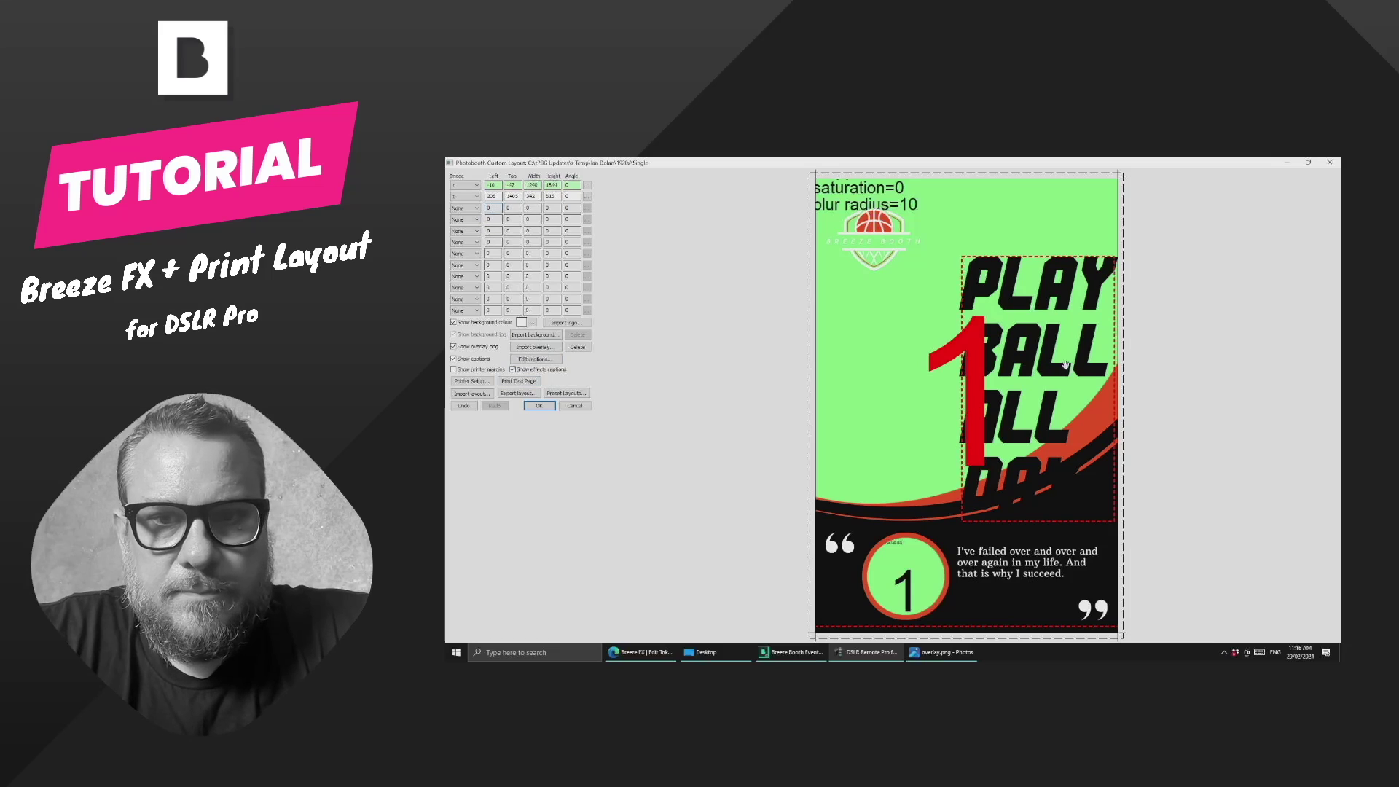
drag(1015, 294, 1071, 228)
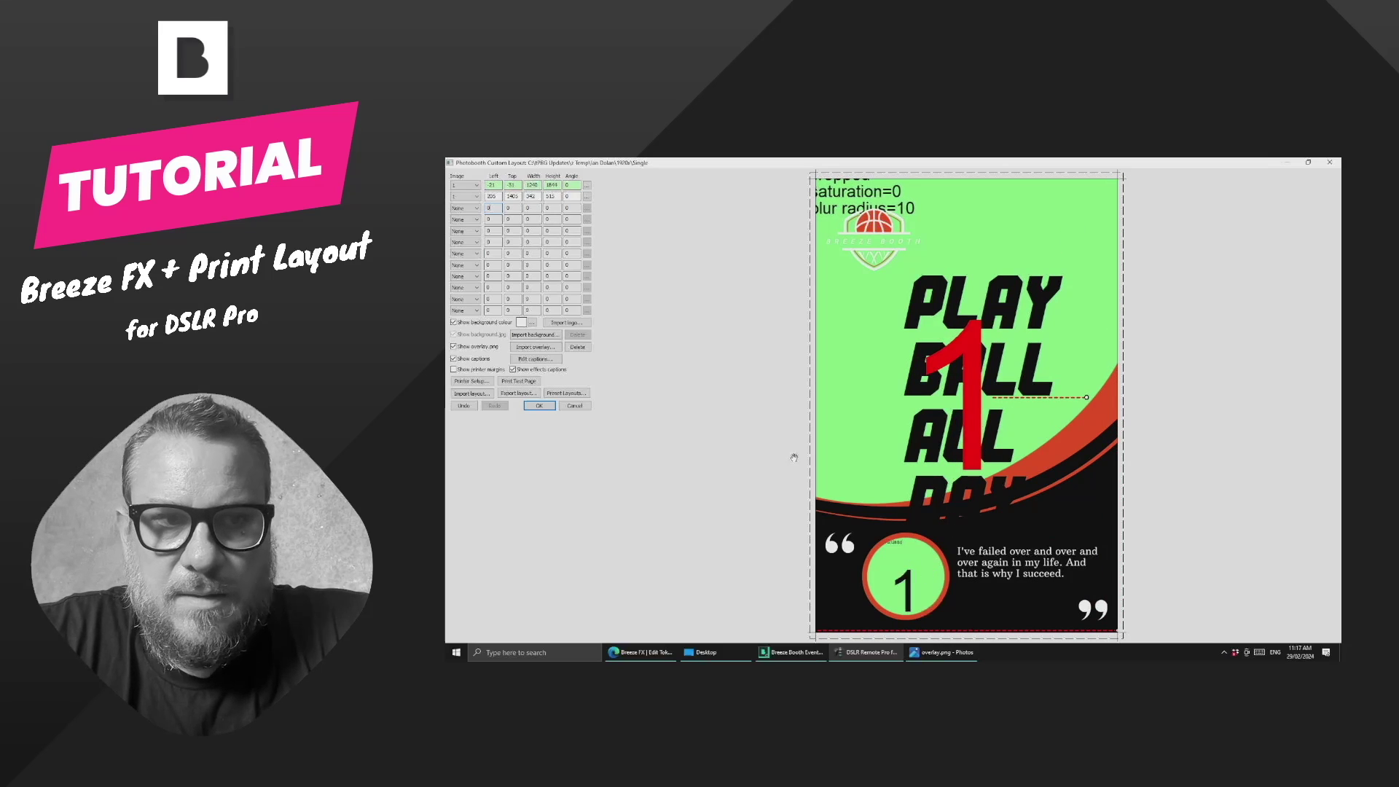
click(500, 196)
drag(1002, 332, 1007, 284)
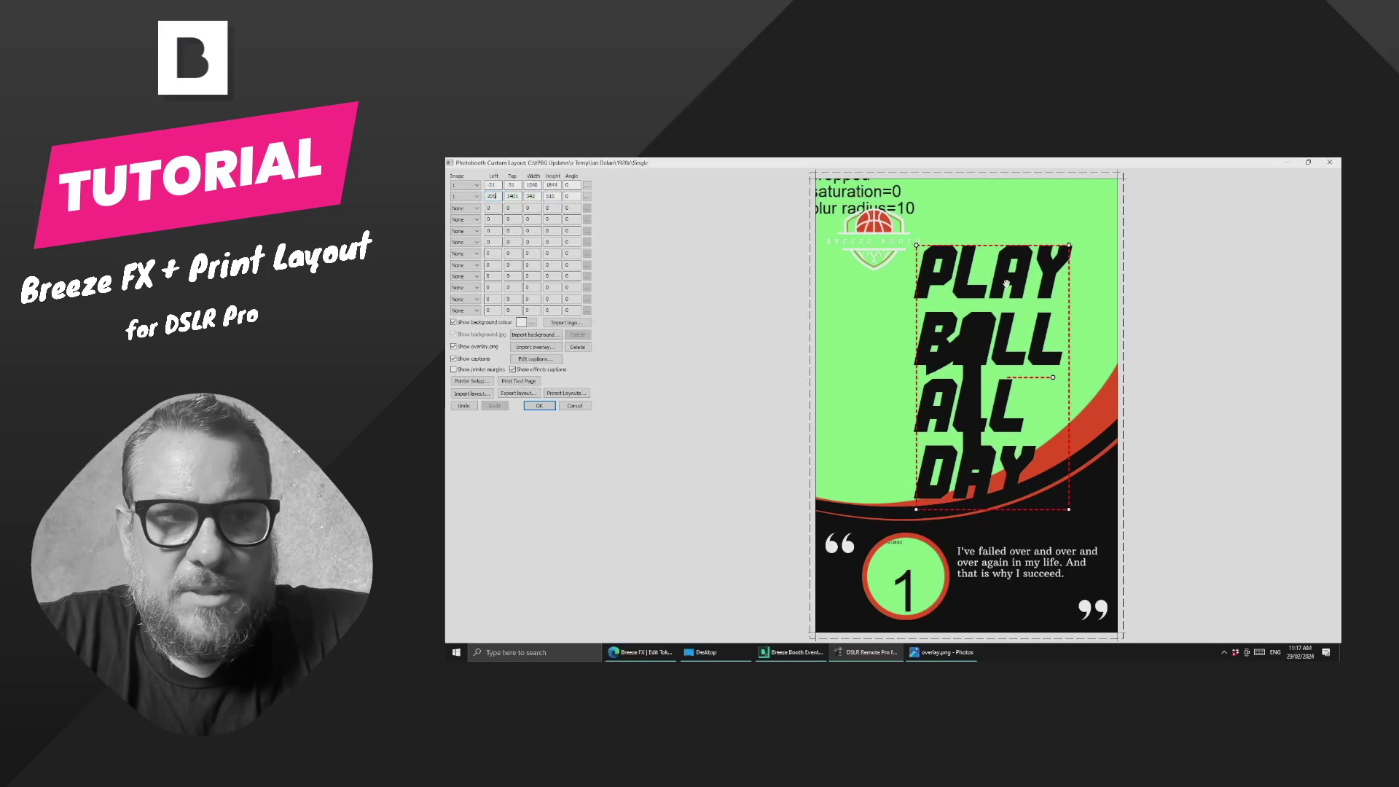
Step: Set the PLAY BALL ALL DAY caption font size to 26
click(535, 358)
click(895, 406)
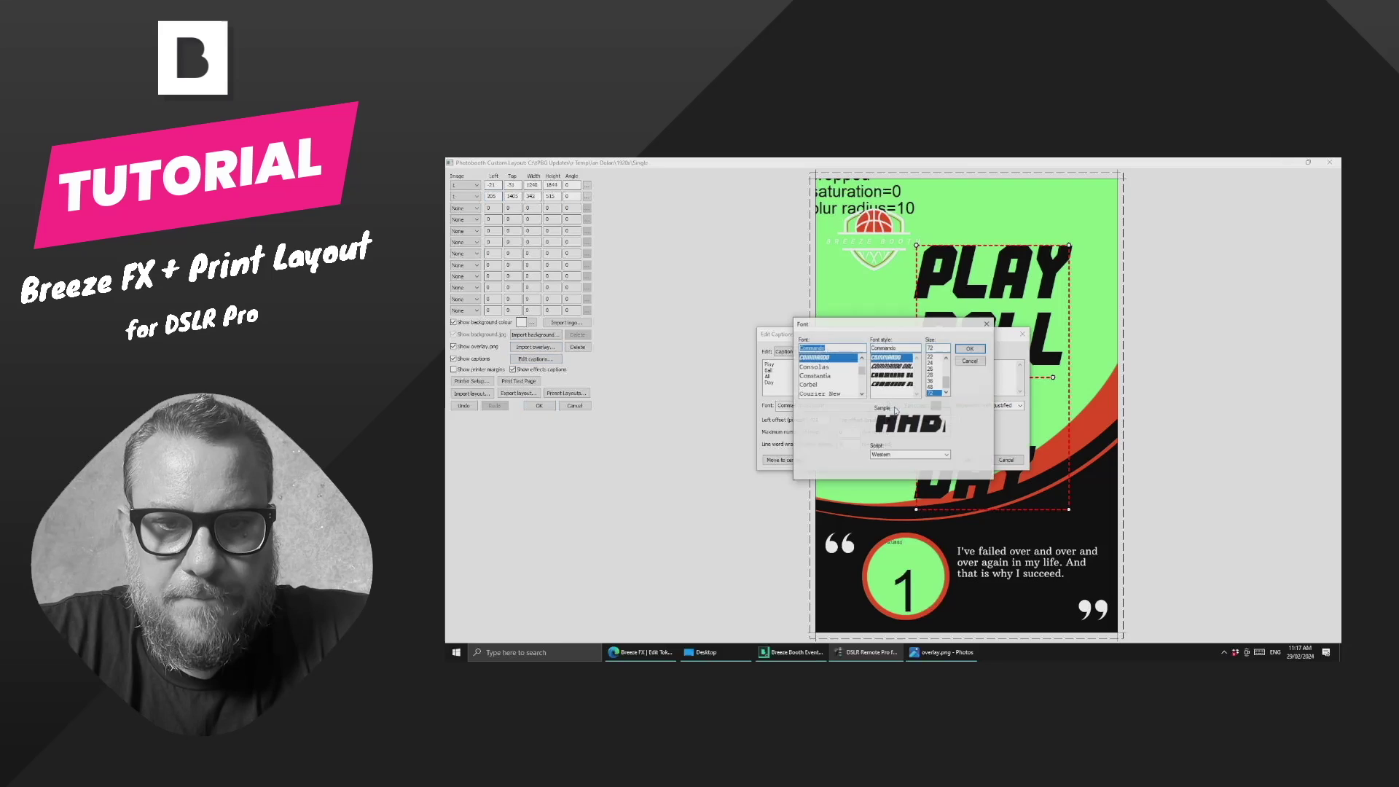
click(933, 369)
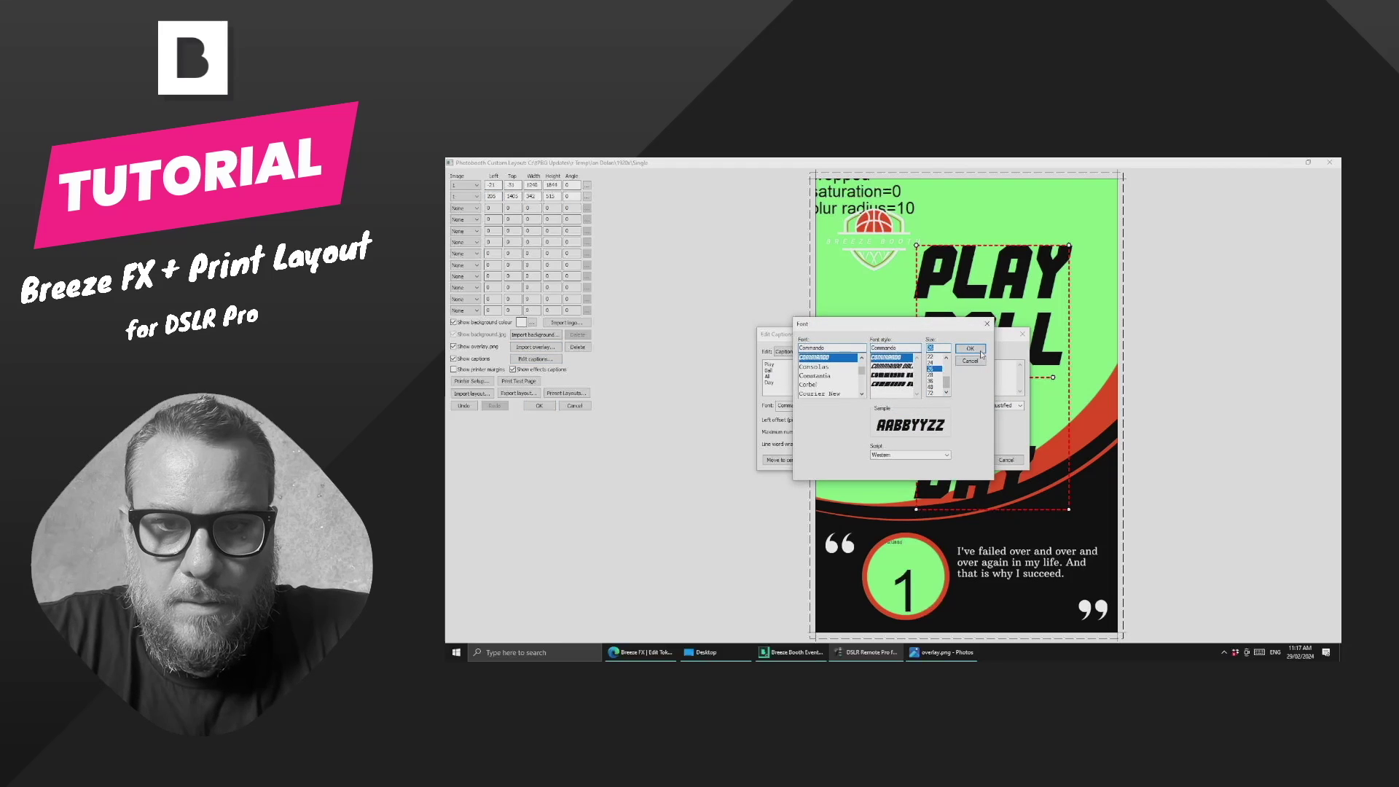
click(970, 349)
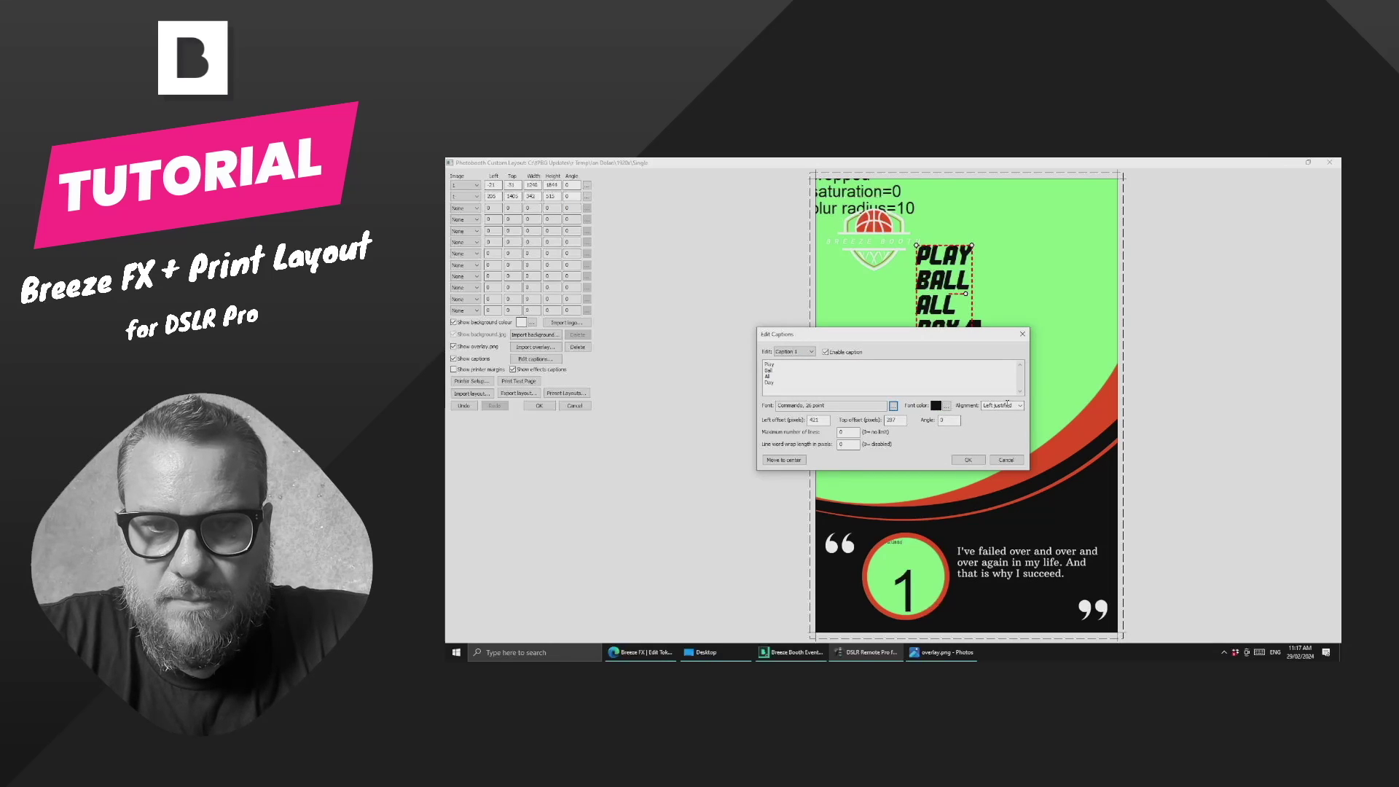
click(970, 460)
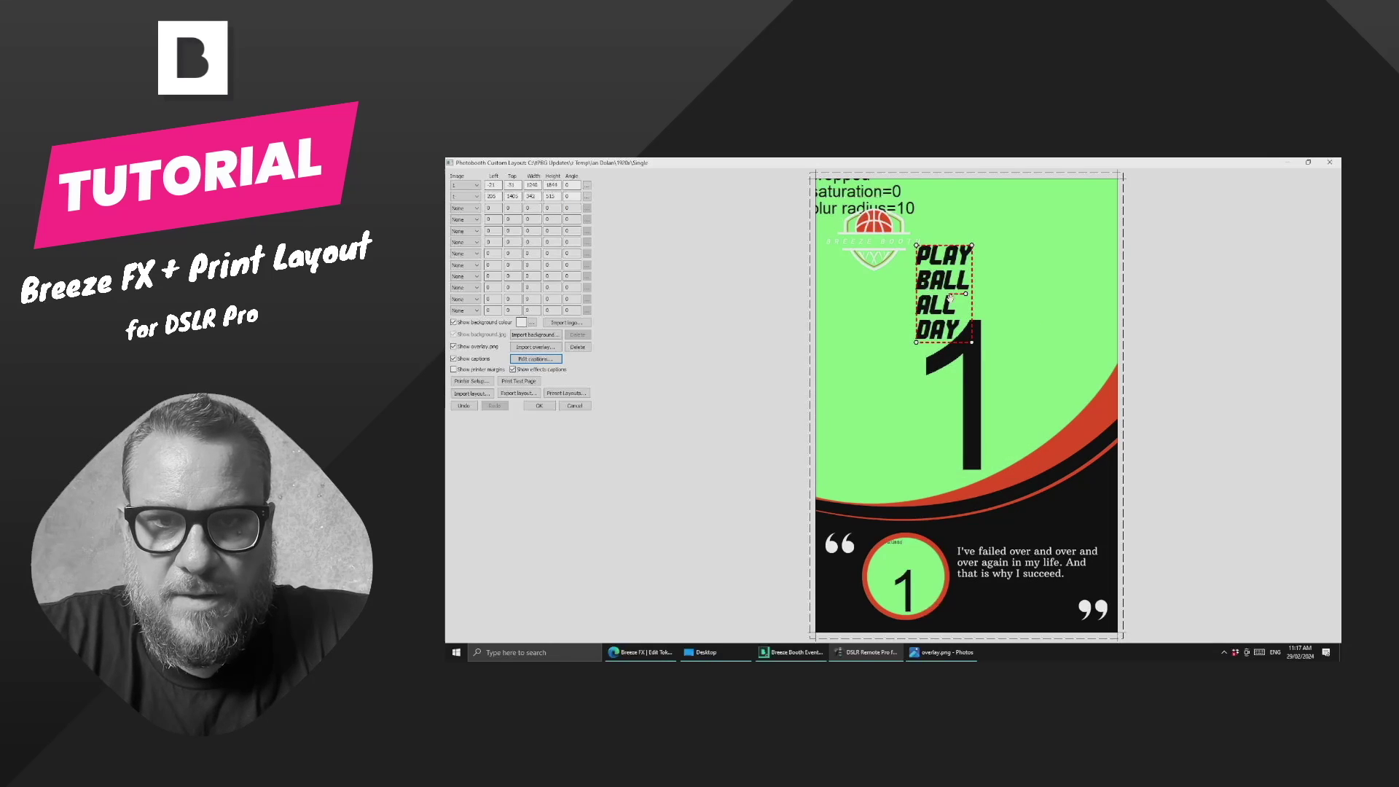
Step: Place and enlarge the caption at the left under the logo, then save the layout
drag(922, 323, 840, 334)
drag(873, 378, 961, 487)
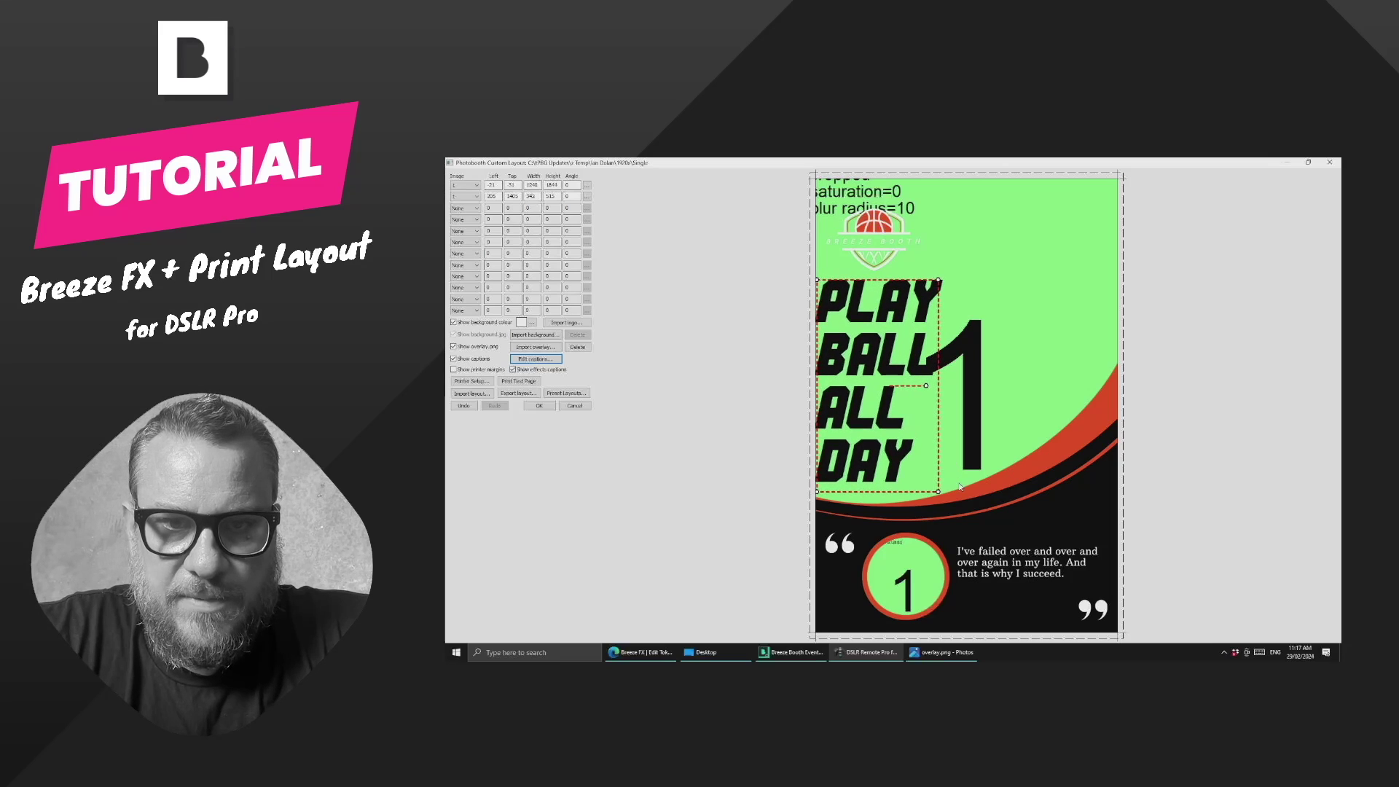
drag(887, 410, 886, 408)
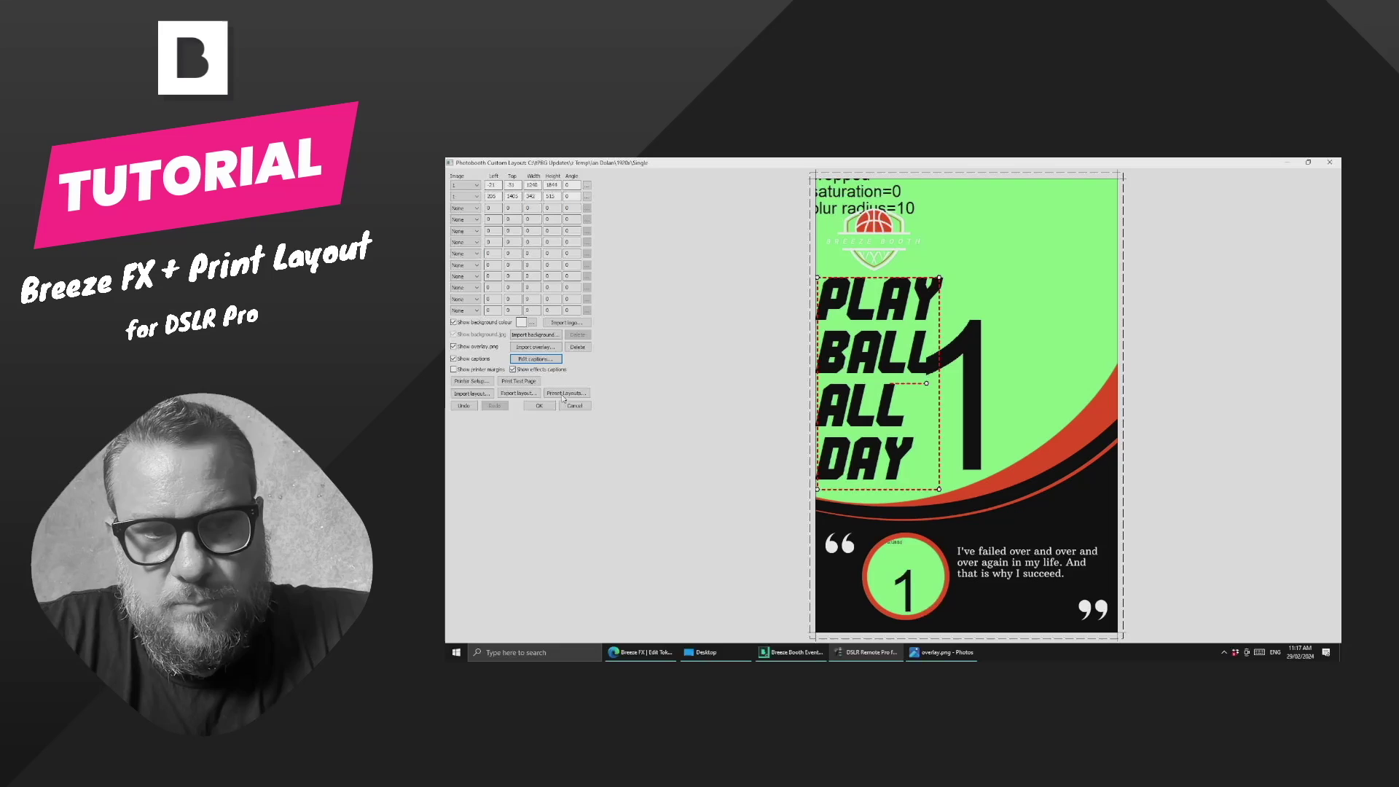
click(539, 405)
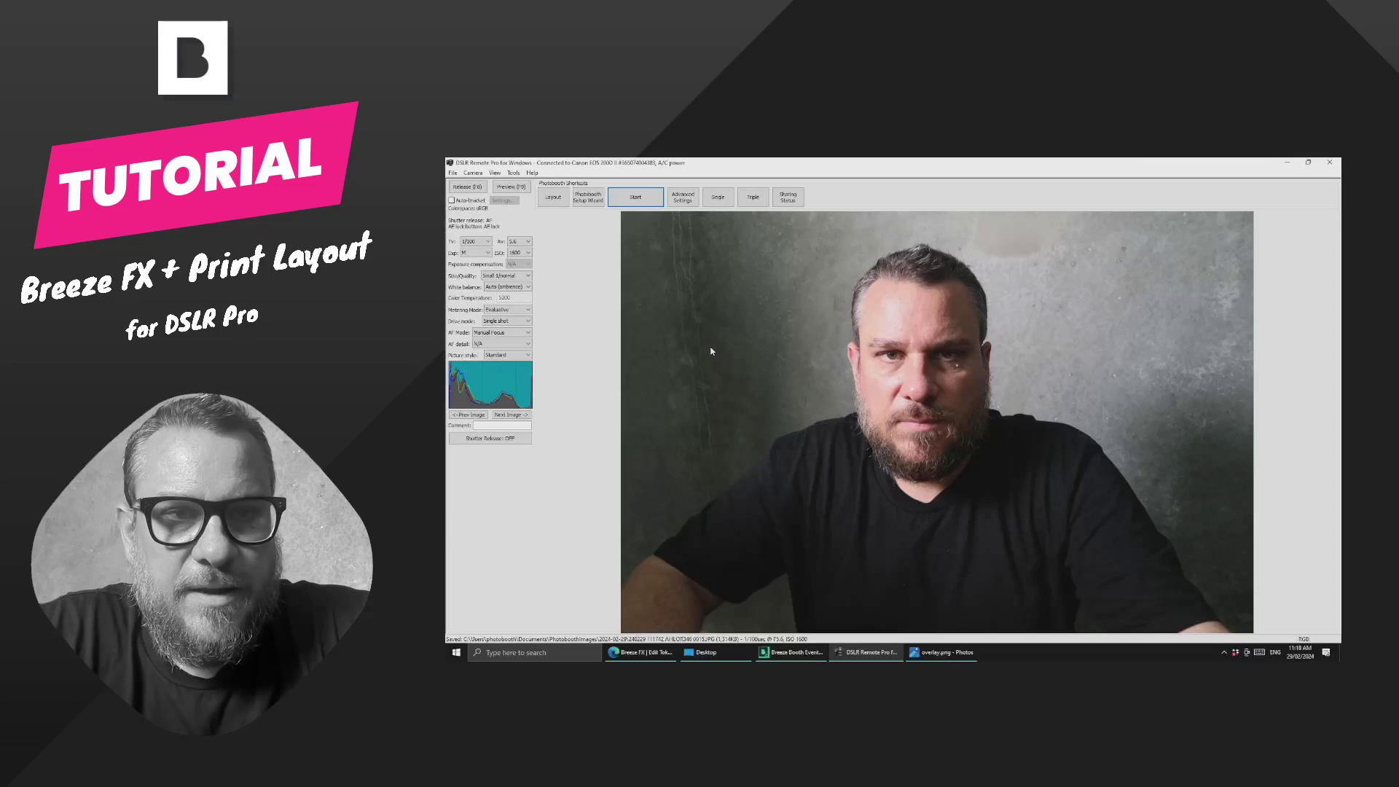
Step: Make the caption white and centre-aligned, then drag it right over the photo's middle
click(554, 197)
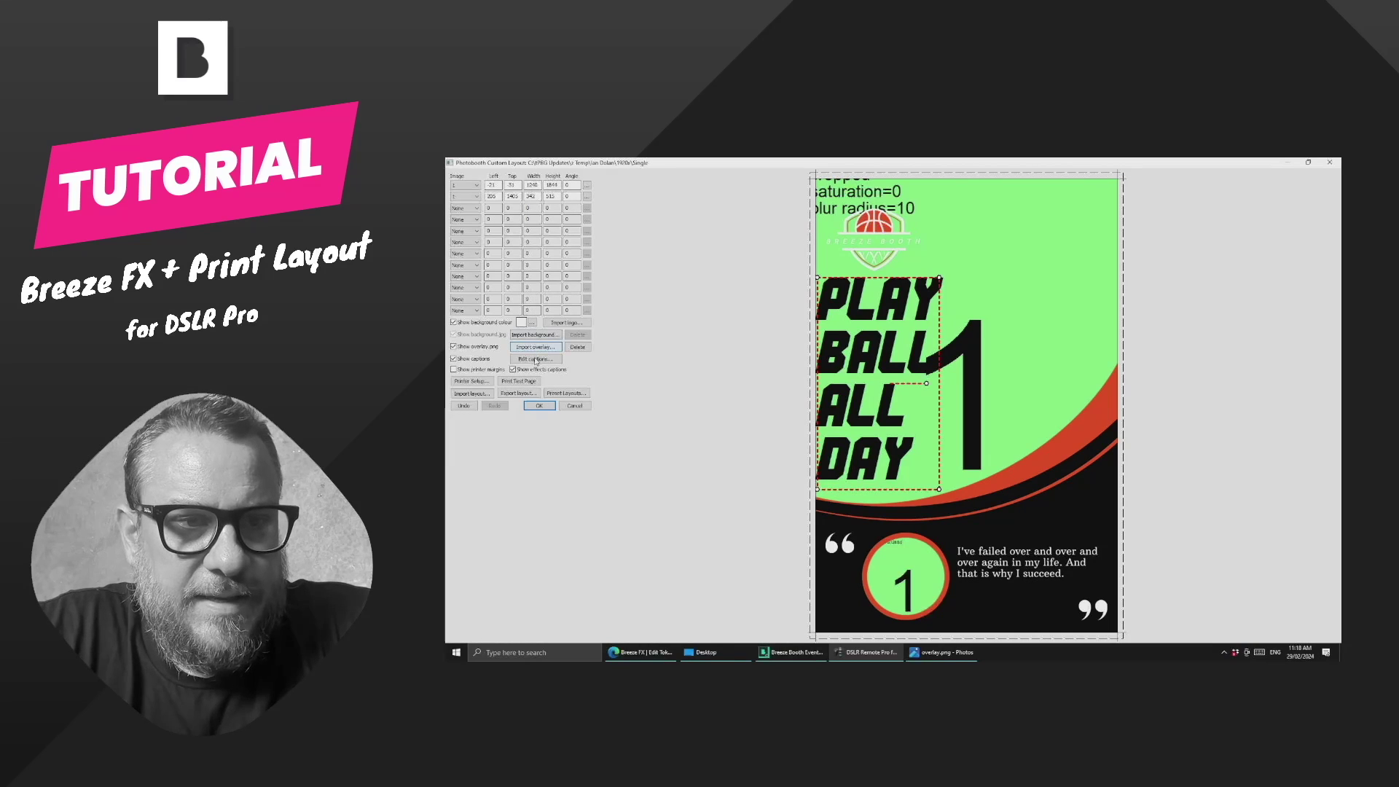
click(536, 358)
click(945, 407)
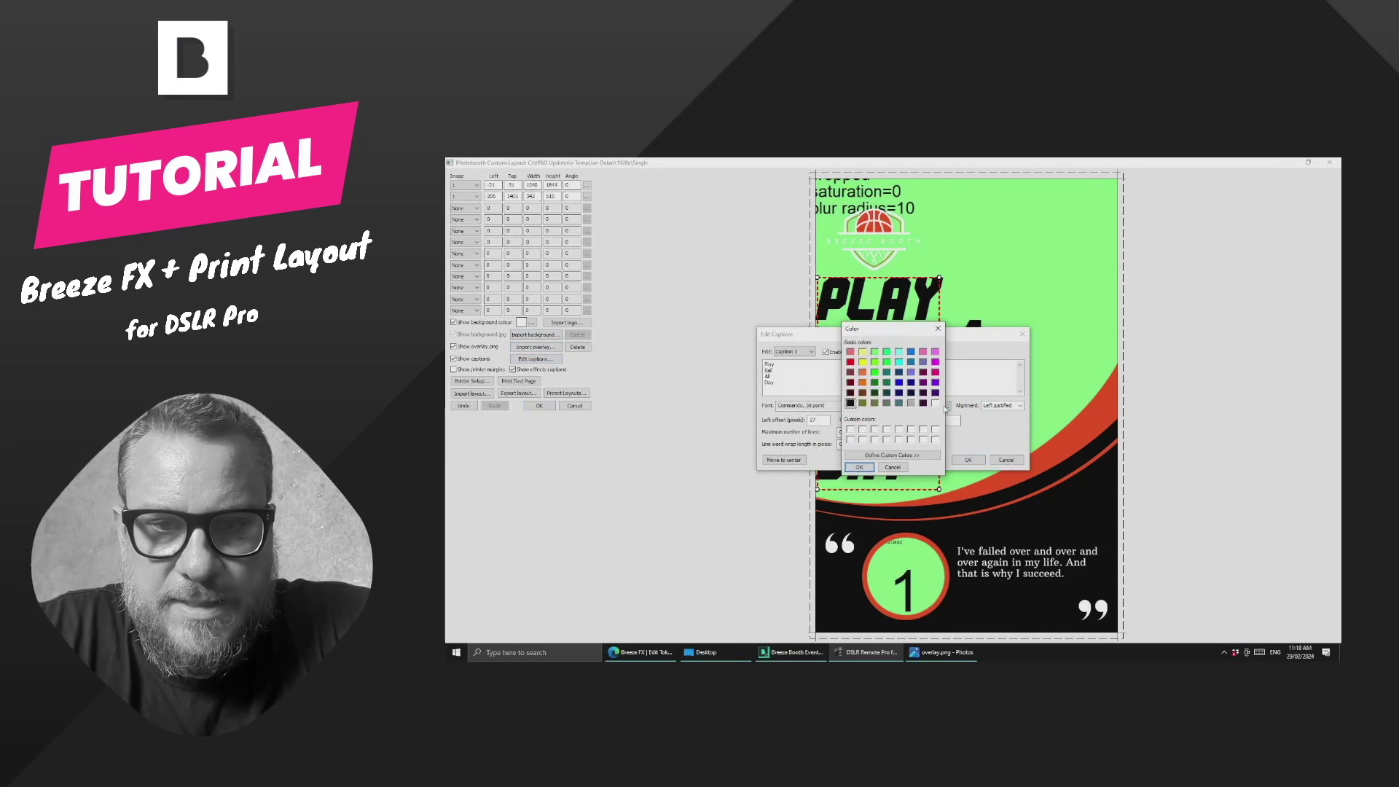
click(860, 468)
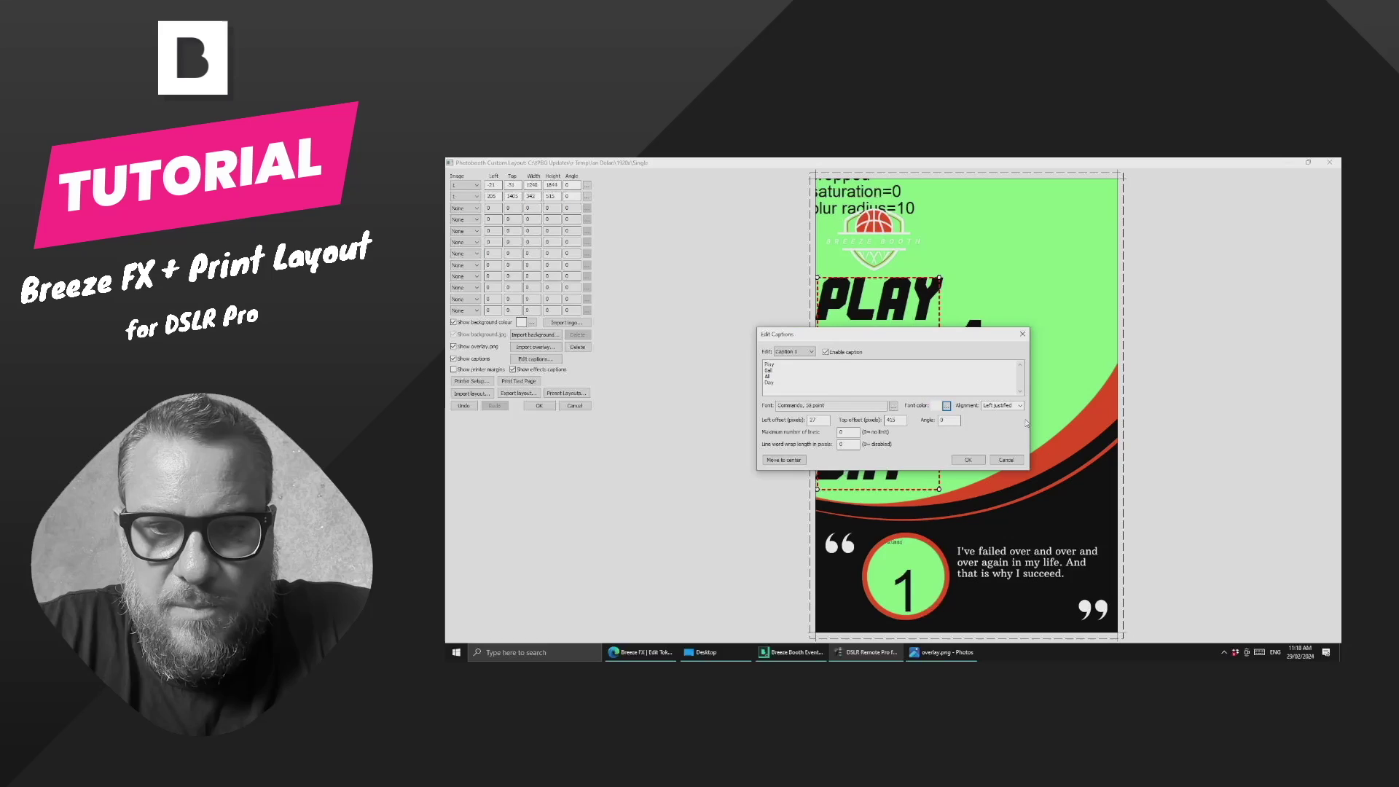
click(1000, 405)
click(1005, 423)
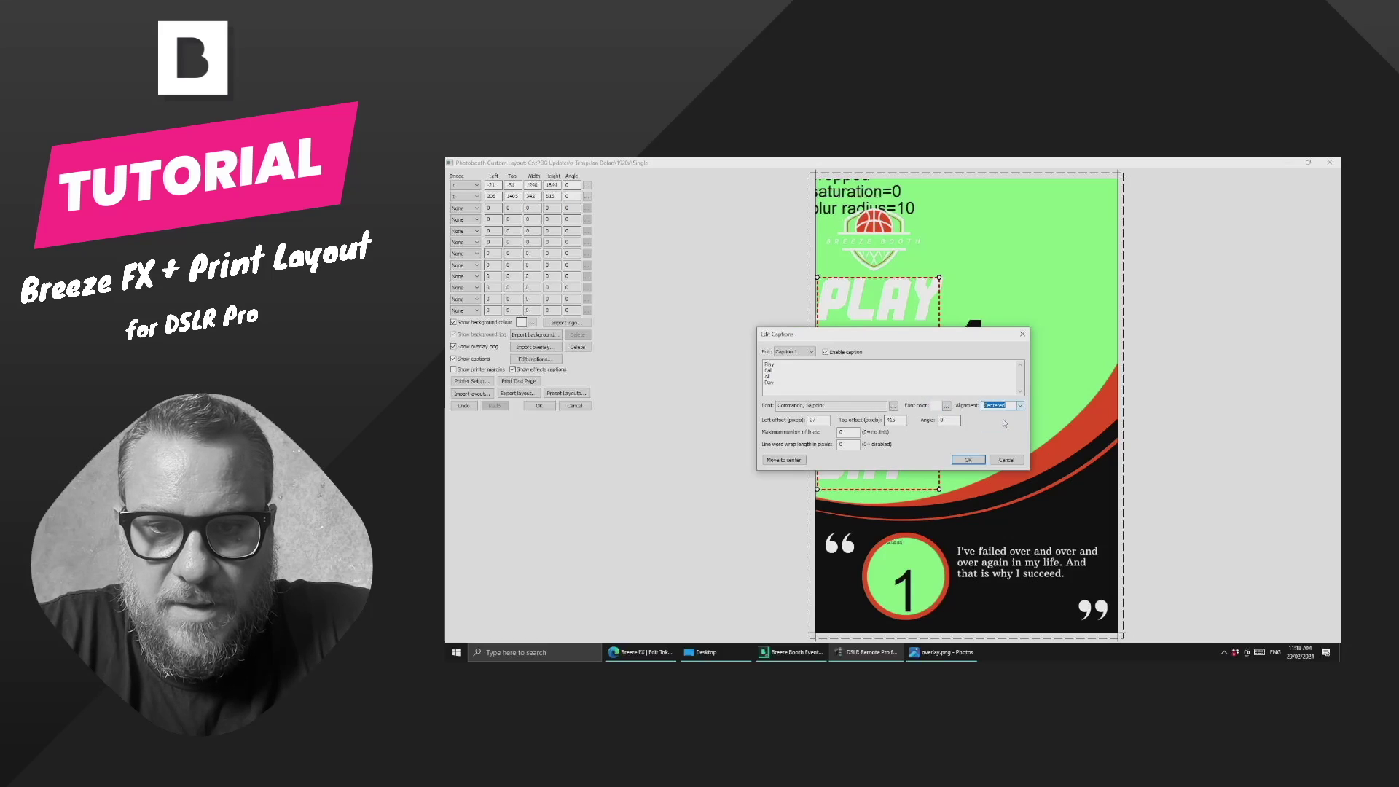
click(969, 460)
drag(844, 353, 989, 332)
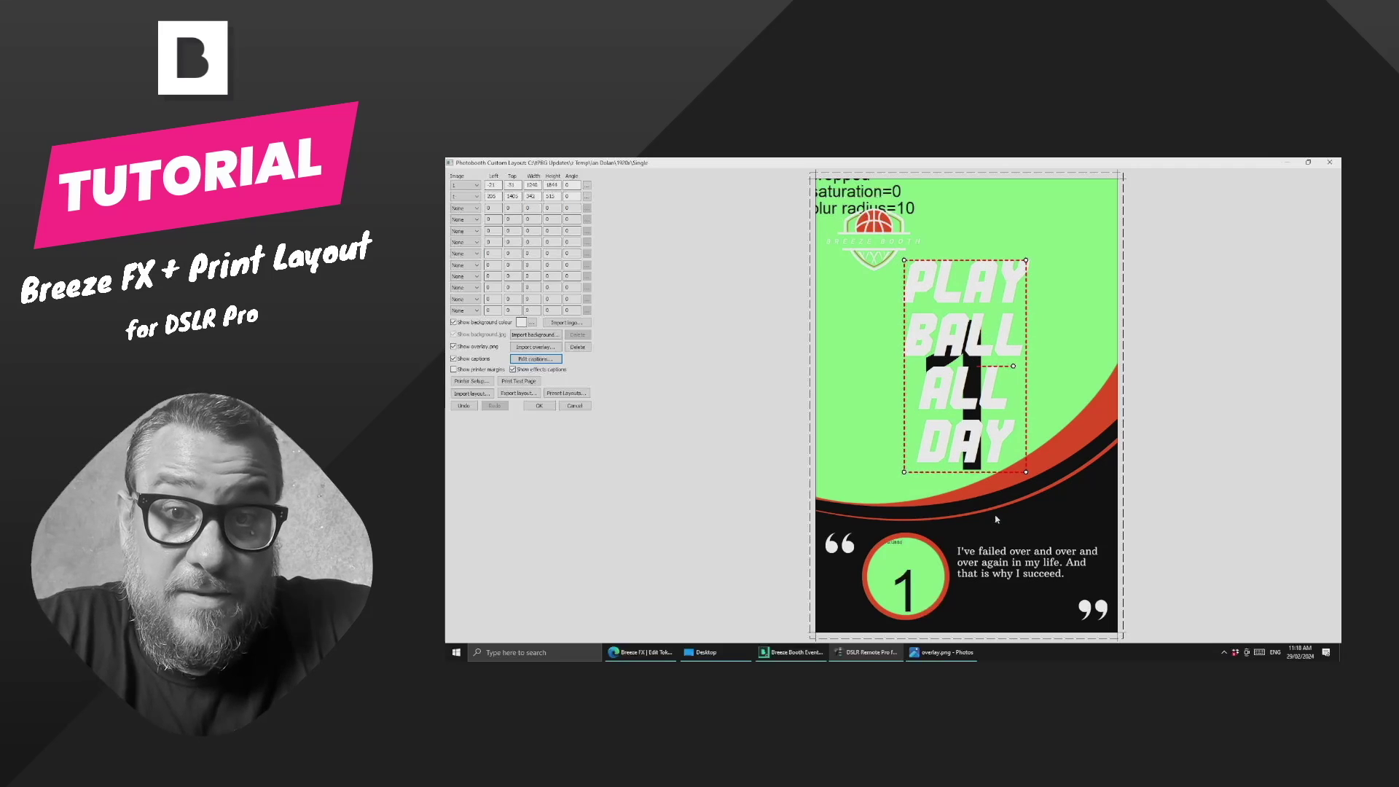
Step: Save the layout and start the photobooth session from the Shortcuts bar
click(540, 406)
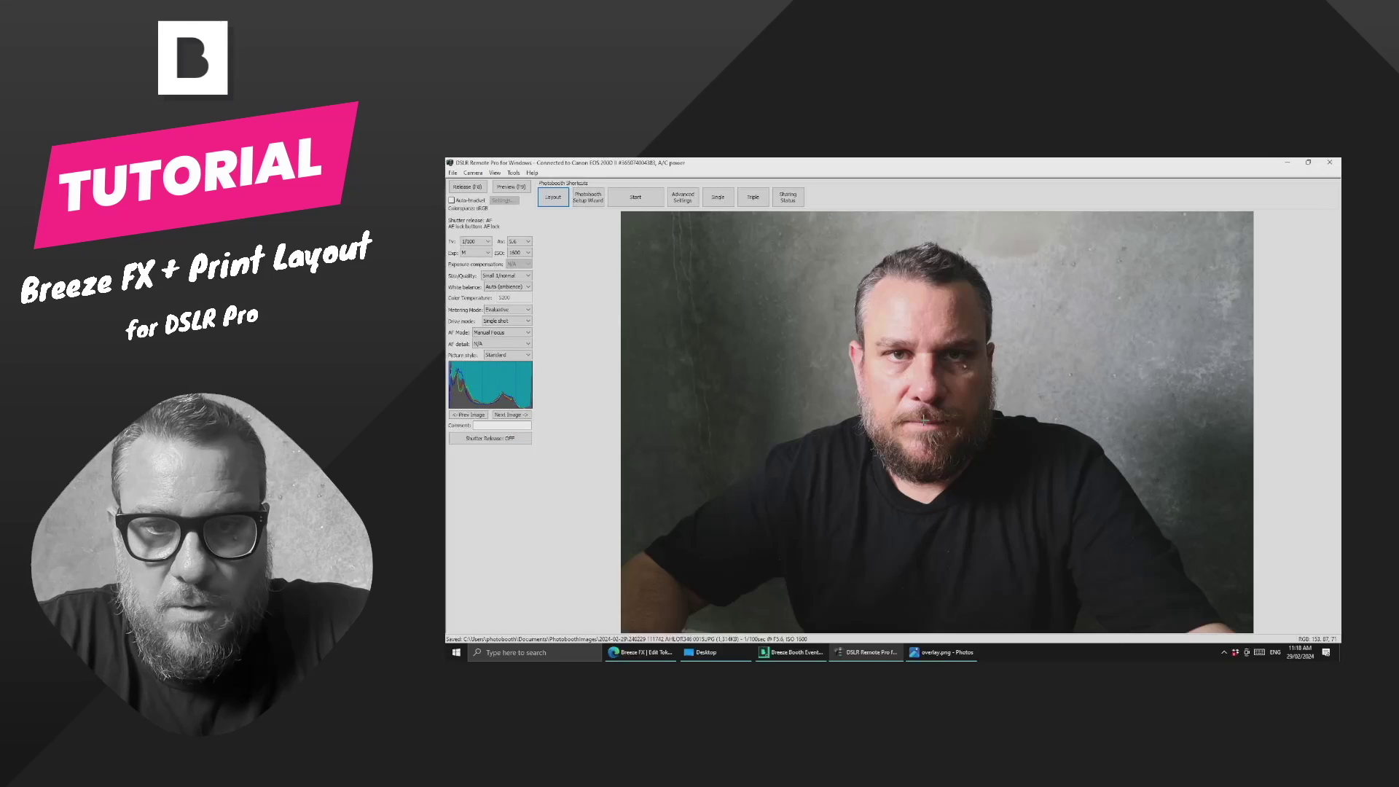
click(645, 203)
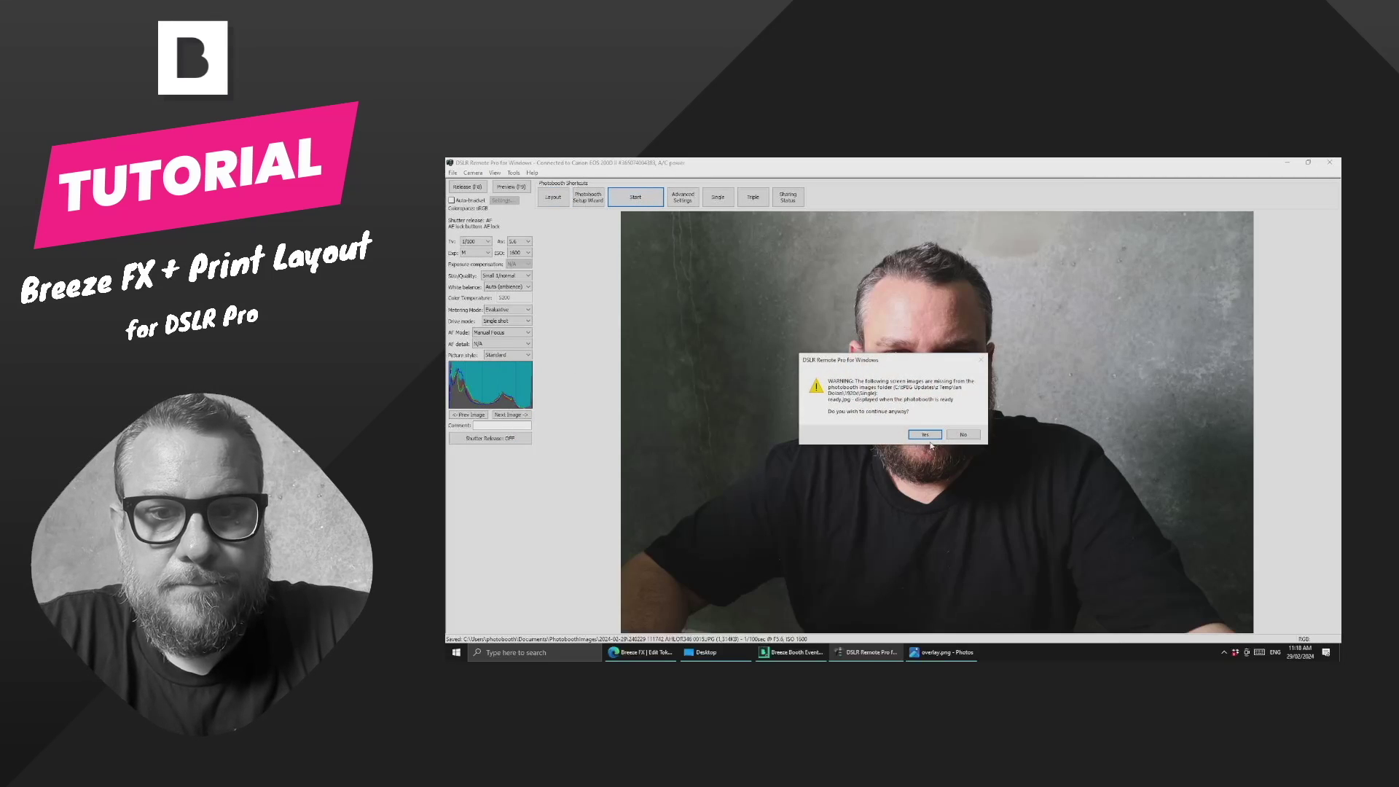